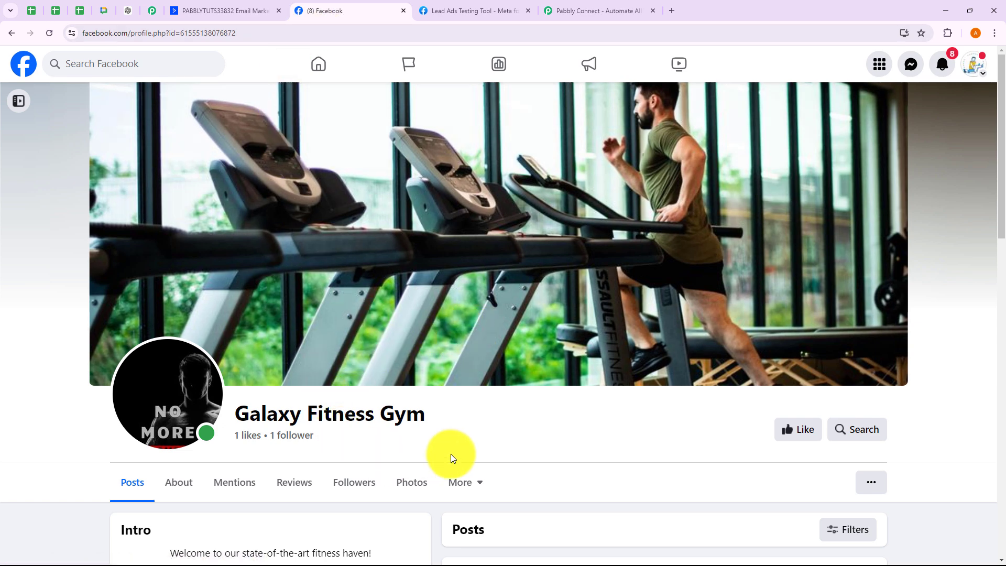
- Look over the gym's test lead form and the ActiveCampaign contacts, then bring up Pabbly Connect's homepage
click(482, 7)
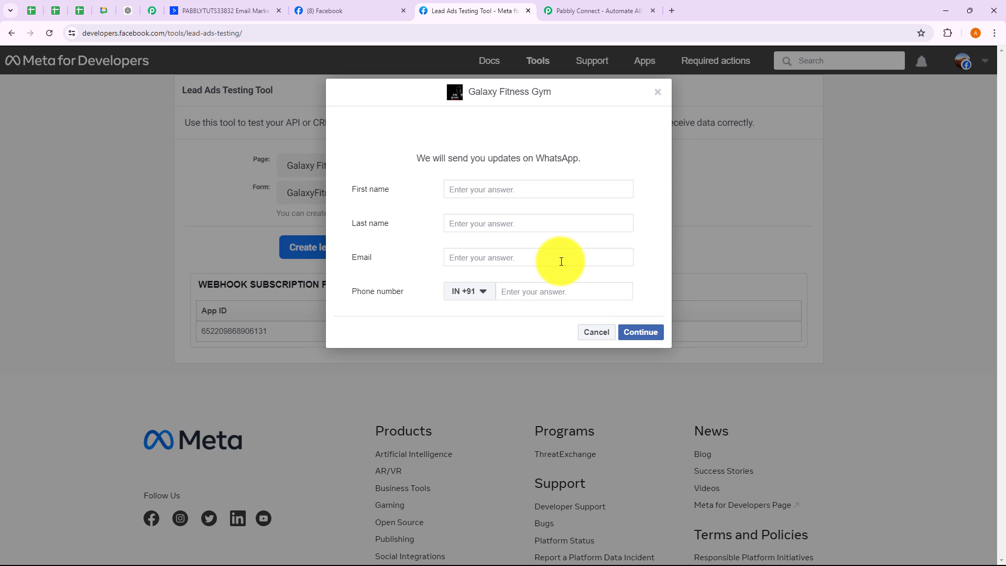
click(247, 11)
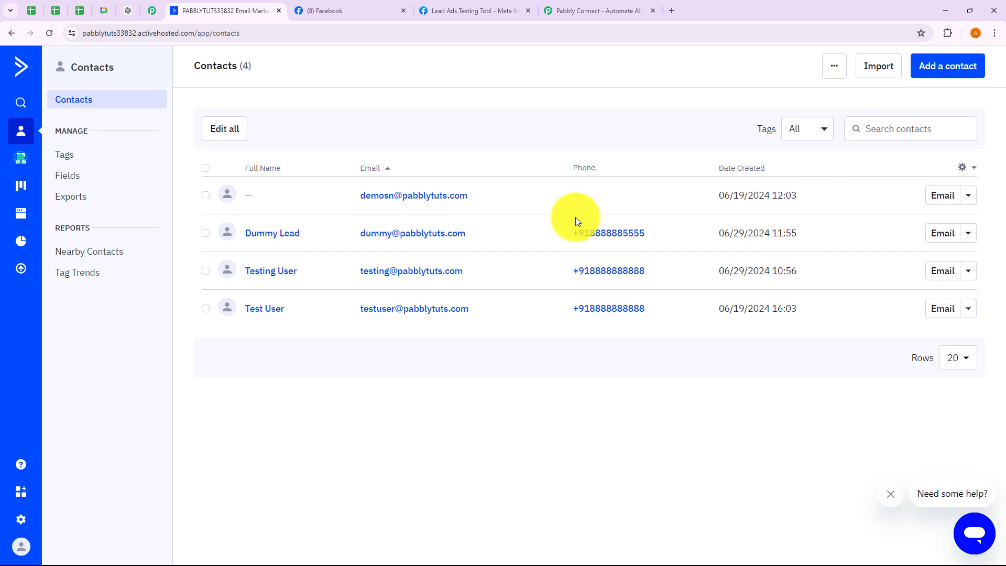
click(553, 12)
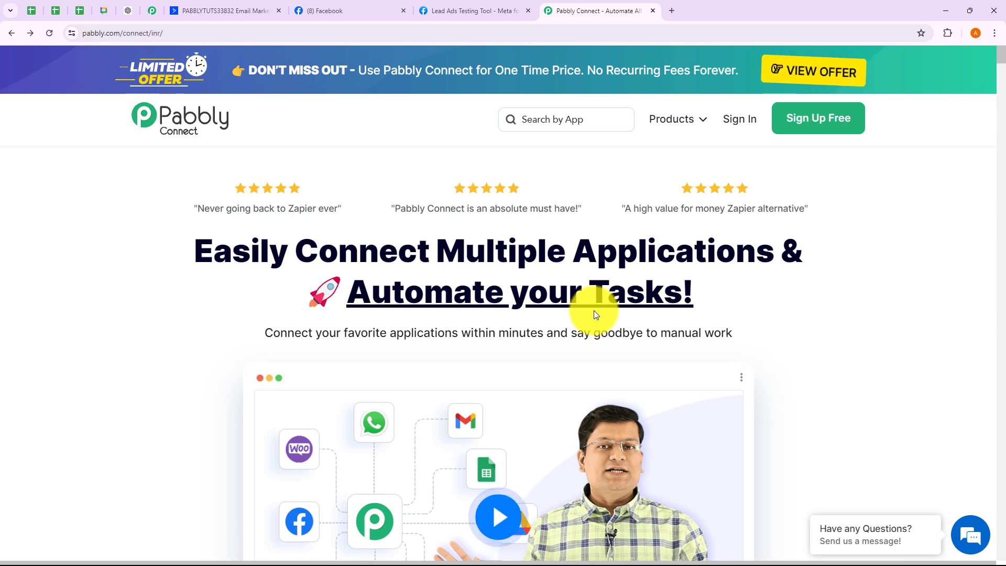
- Go to accounts.pabbly.com and launch Pabbly Connect with Access Now
click(123, 32)
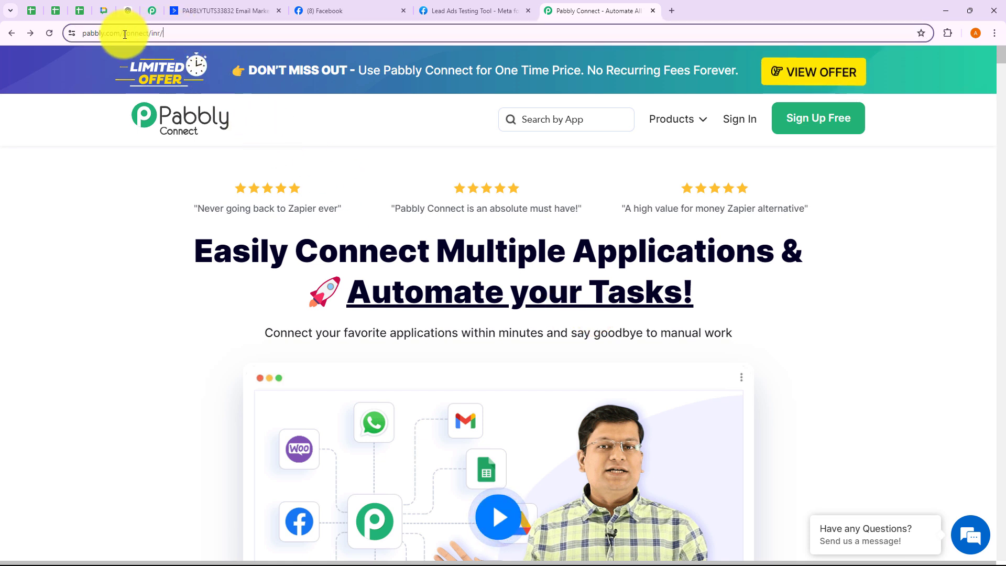
click(382, 139)
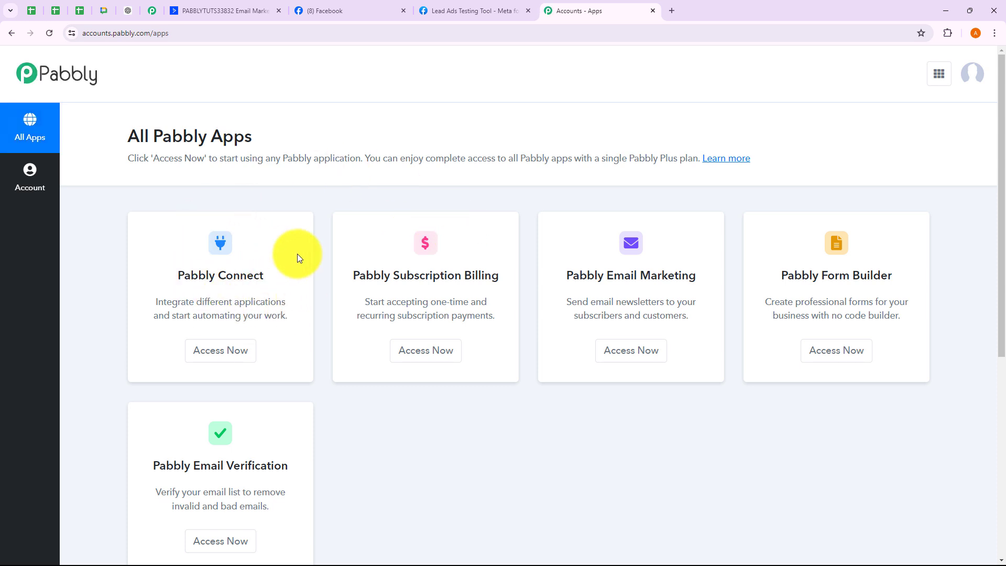
click(231, 350)
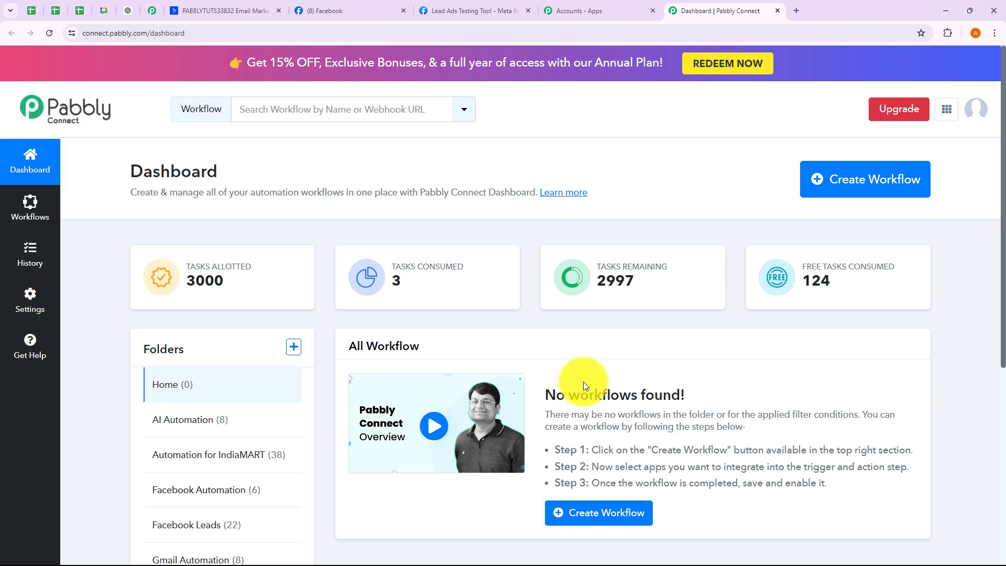
- Look over the Create Workflow and new-folder dialogs and their folder list, then cancel both
click(853, 173)
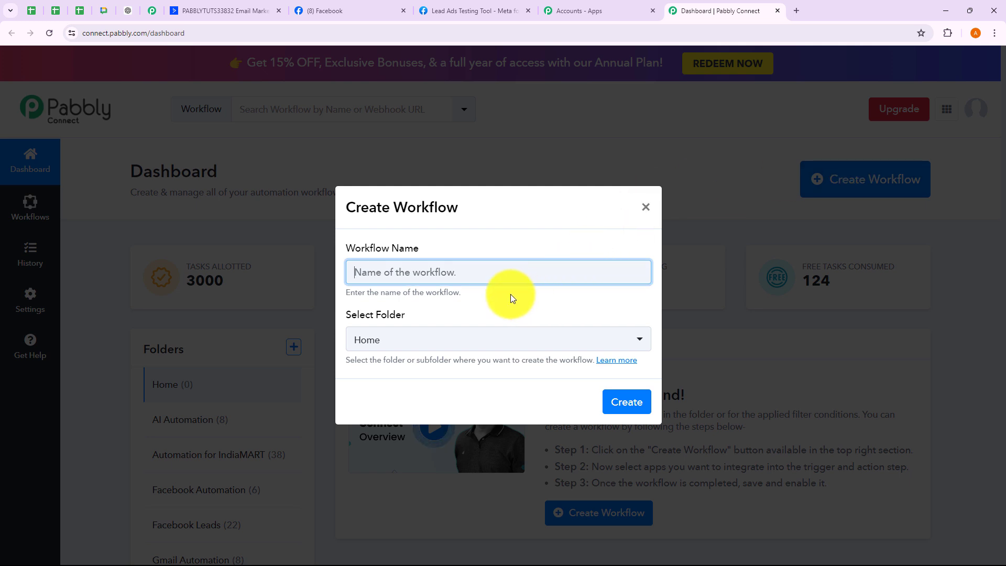
drag(378, 294, 461, 294)
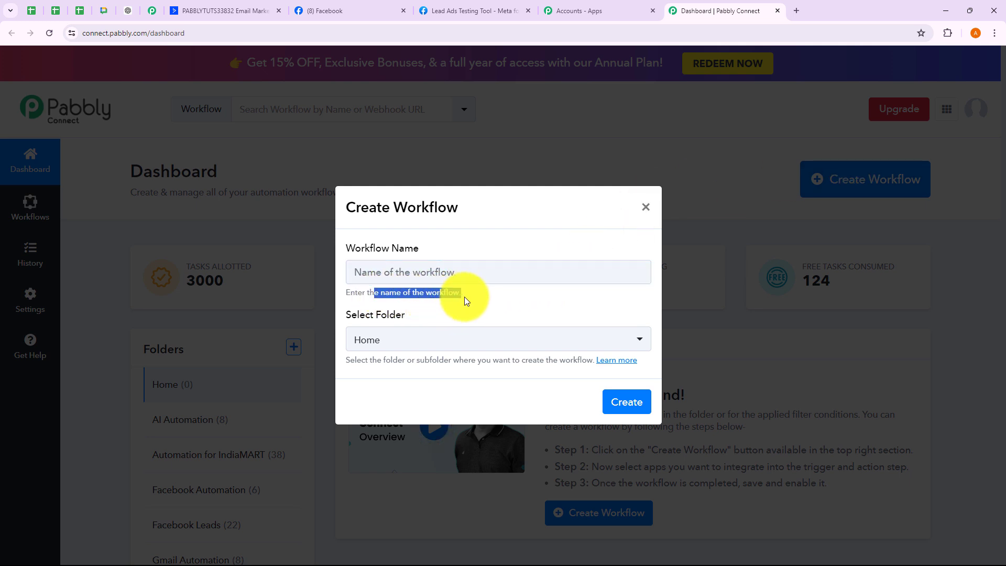
click(464, 296)
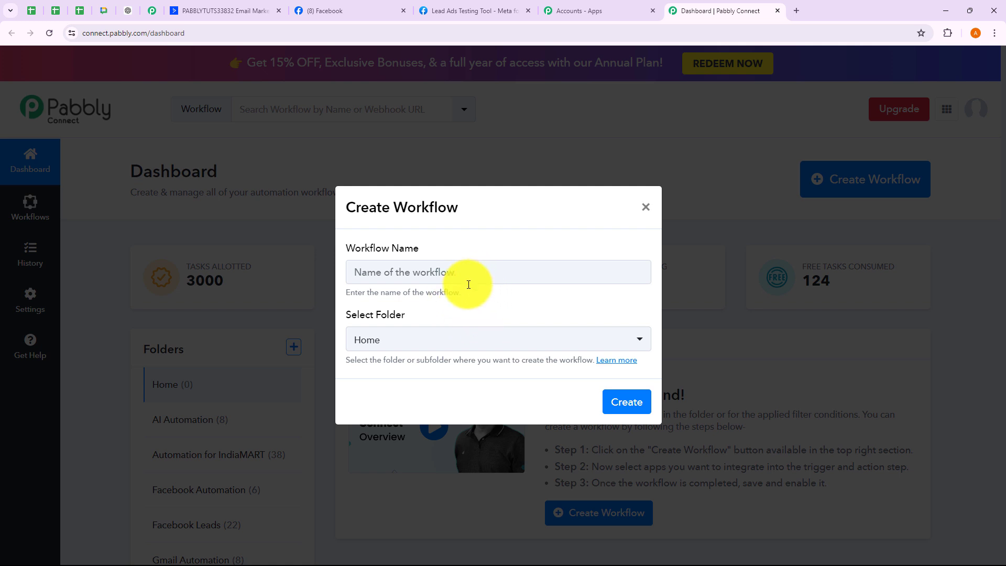
click(420, 340)
scroll(407, 278, down, 2)
scroll(408, 262, down, 1)
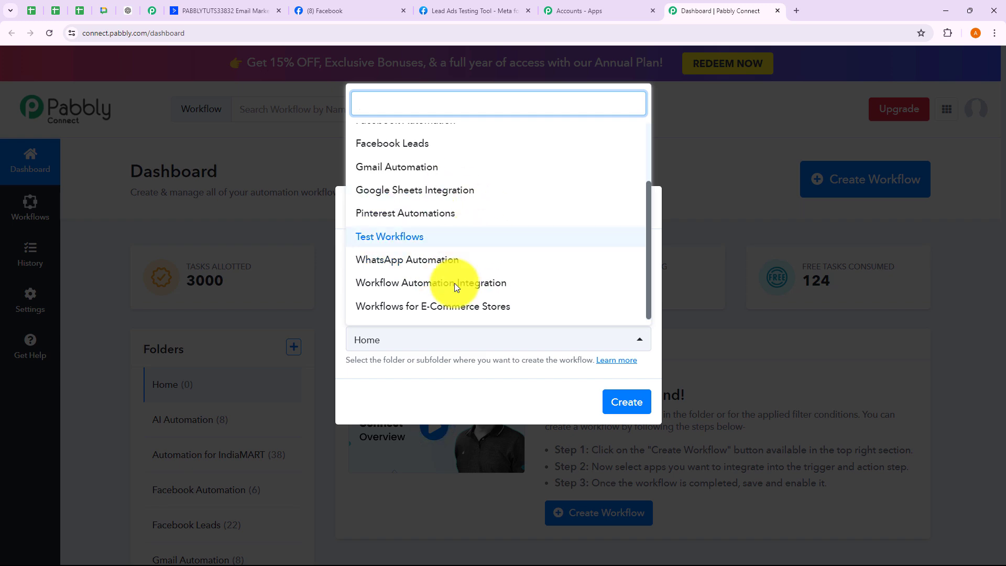
click(655, 187)
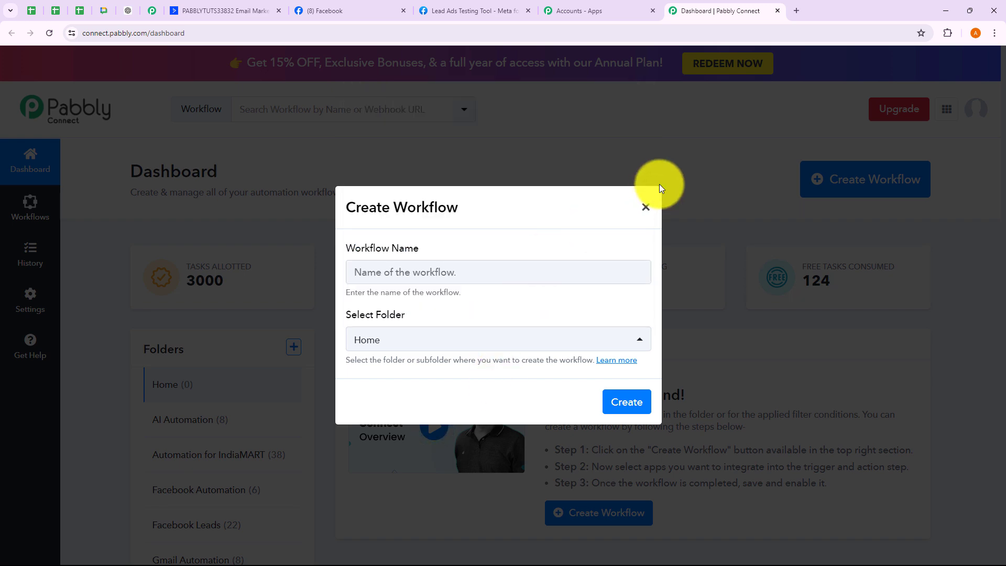
click(644, 207)
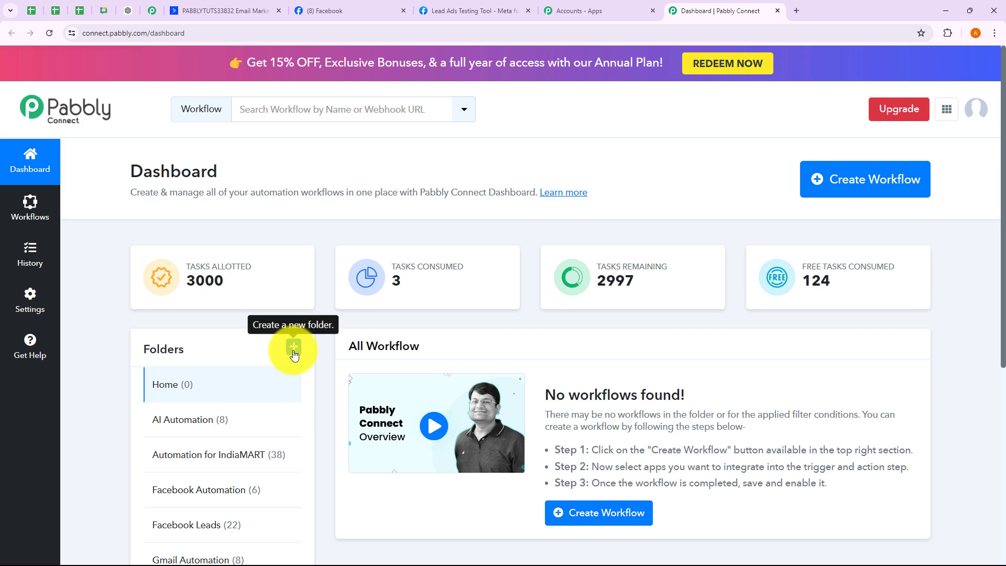
click(293, 347)
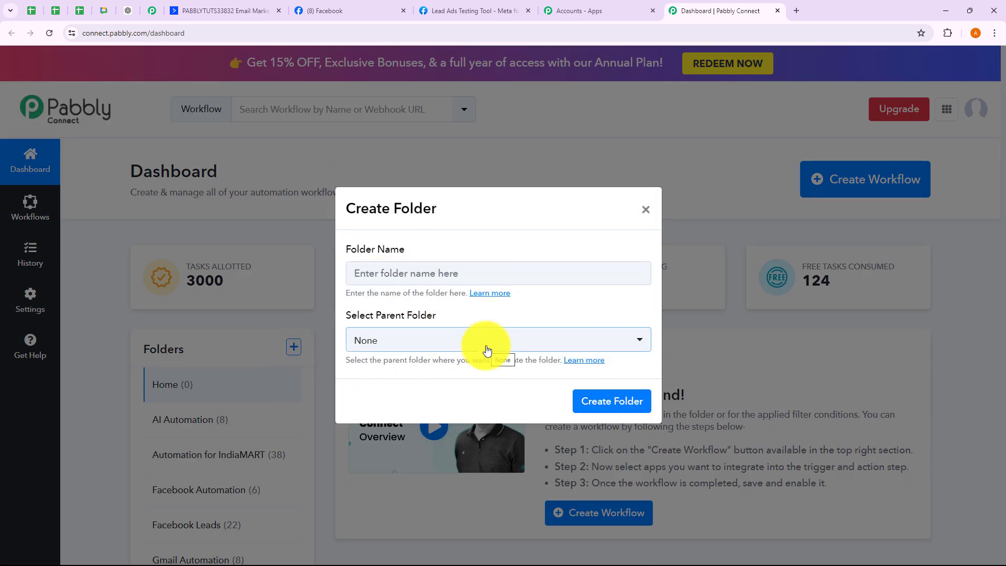
click(646, 210)
- Paste the name 'Create ActiveCampaign Contact for Facebook Lead Ads Lead', file it under Workflow Automation Integration, and create it
click(817, 181)
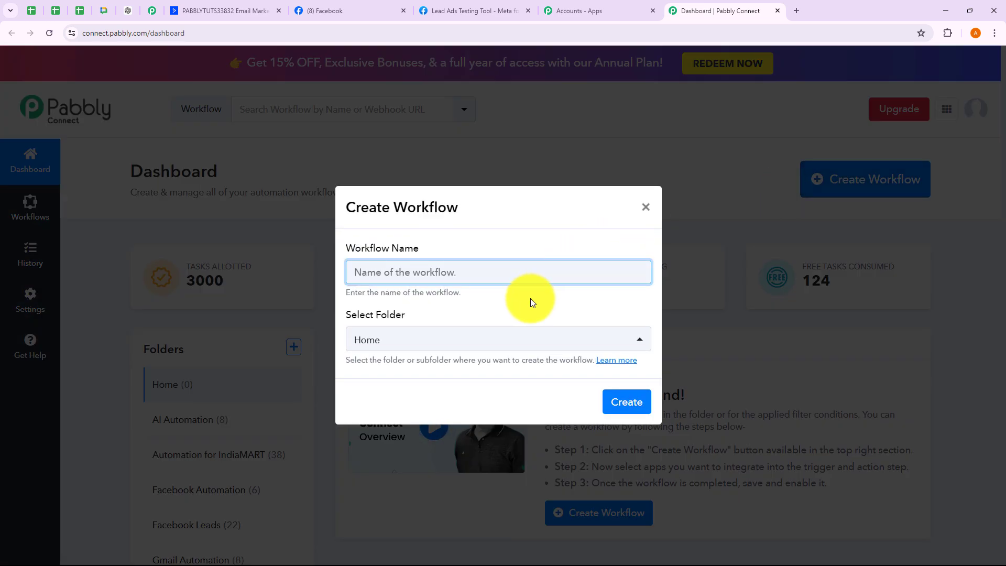
text(Create ActiveCampaign Contact for Facebook Lead Ads Lead)
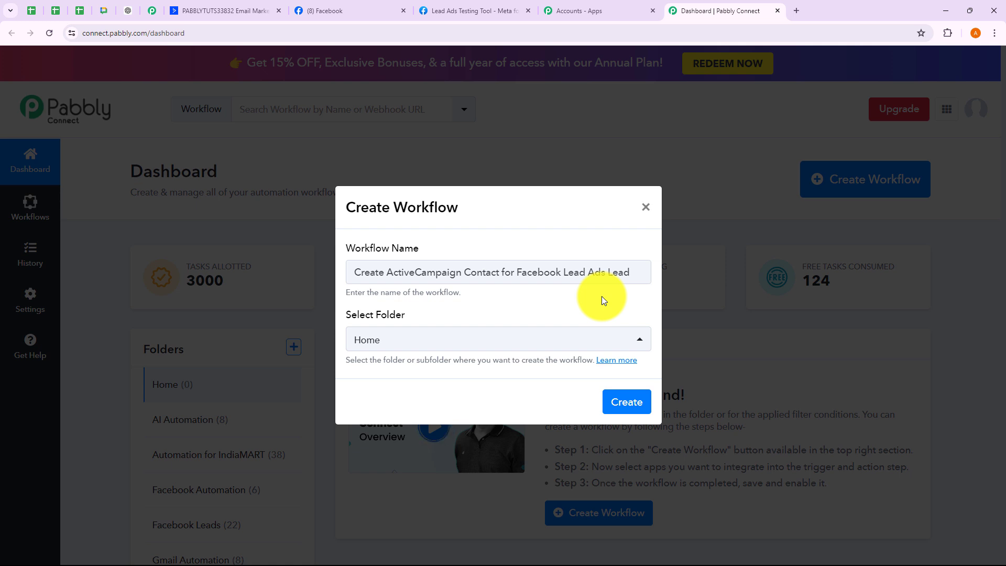
click(471, 338)
scroll(412, 261, down, 2)
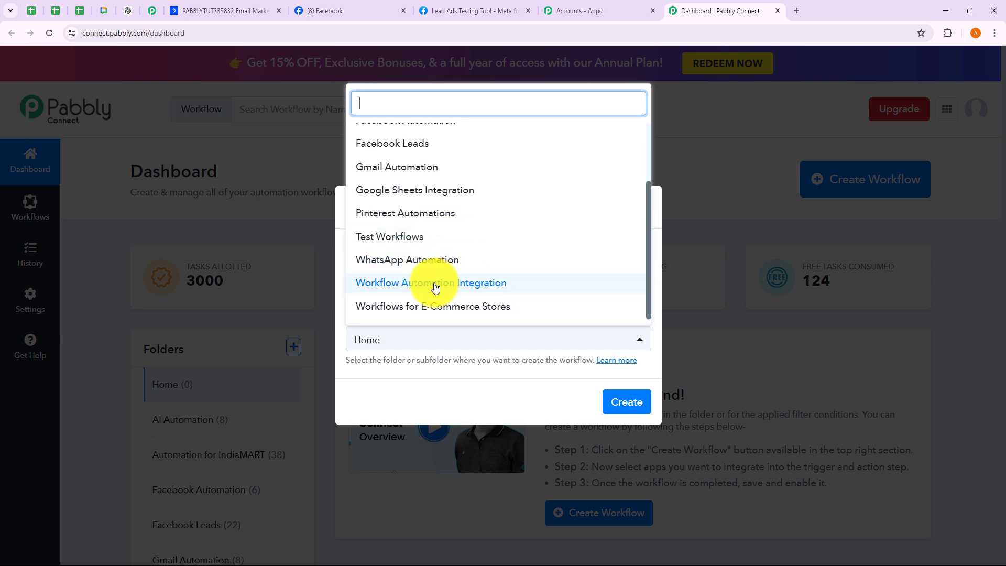
click(435, 287)
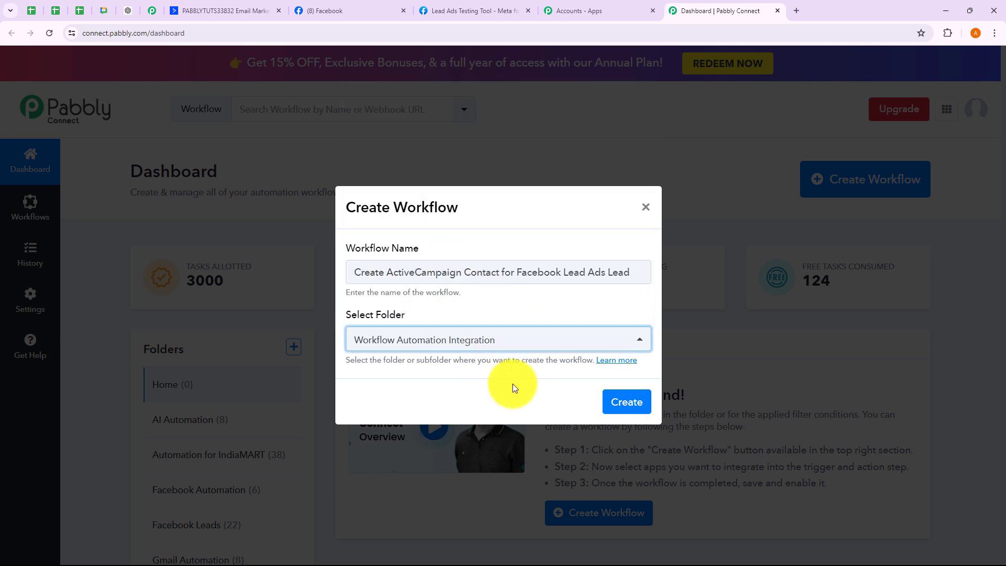
click(628, 404)
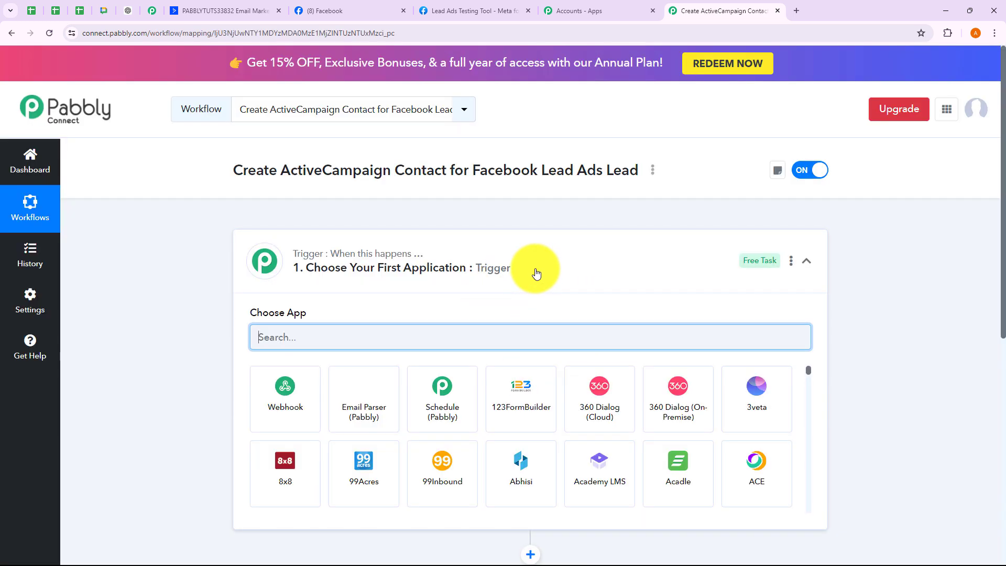
- Expand and collapse the trigger and action steps to look over the new workflow
click(536, 272)
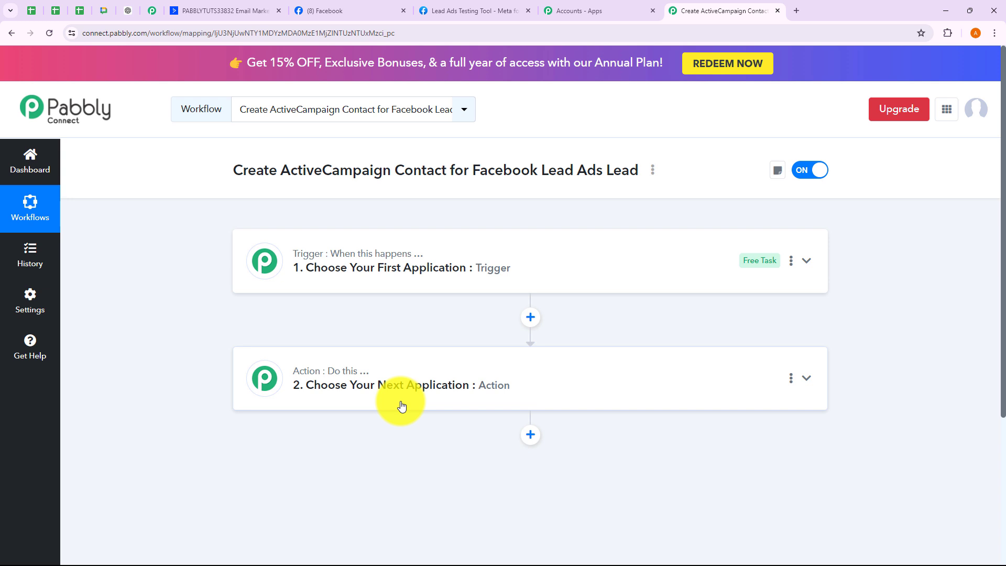
click(410, 292)
click(411, 288)
click(352, 404)
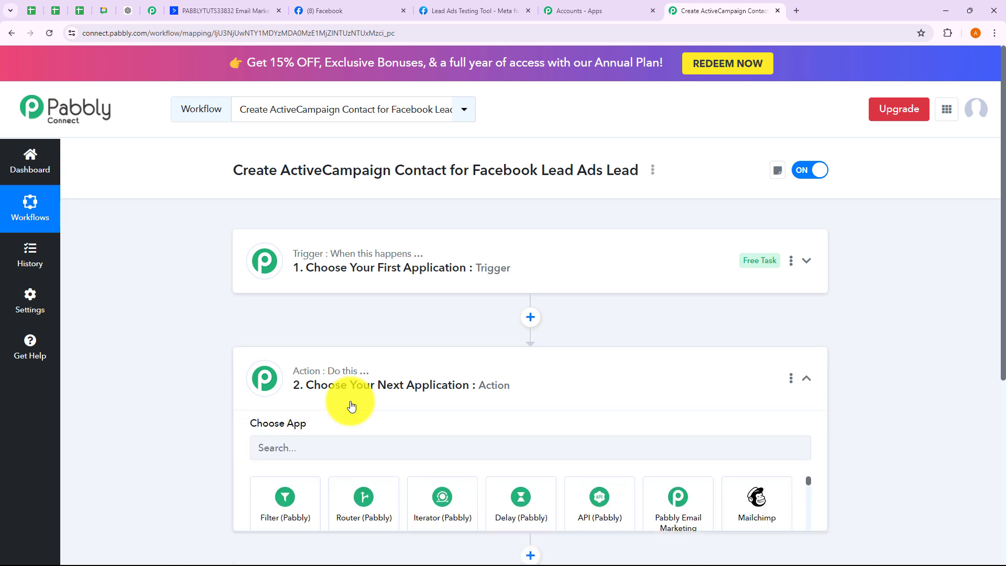
scroll(351, 405, down, 3)
click(373, 220)
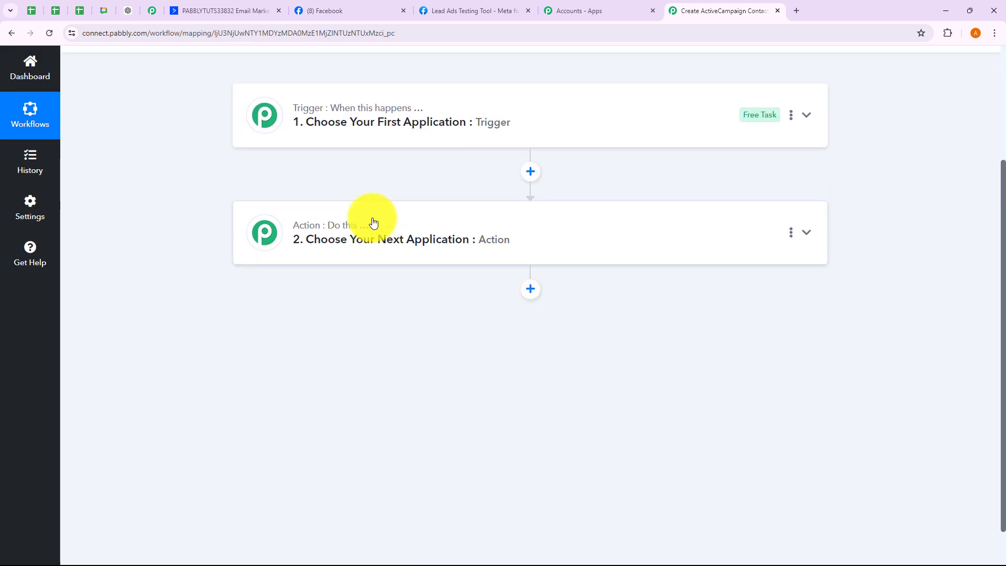
scroll(373, 222, up, 3)
- Search 'Face' in the trigger's app picker and choose Facebook Lead Ads
click(422, 261)
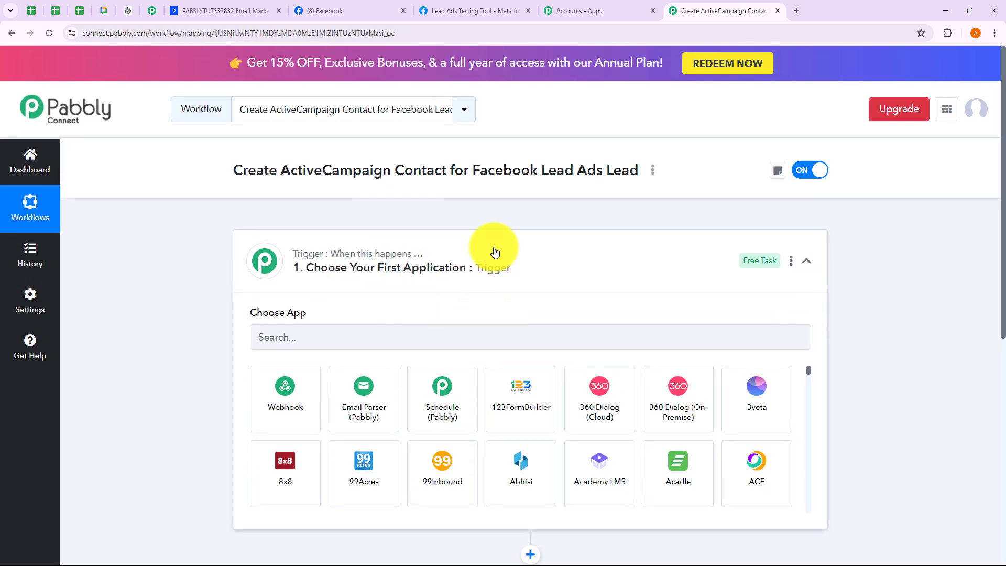
click(370, 341)
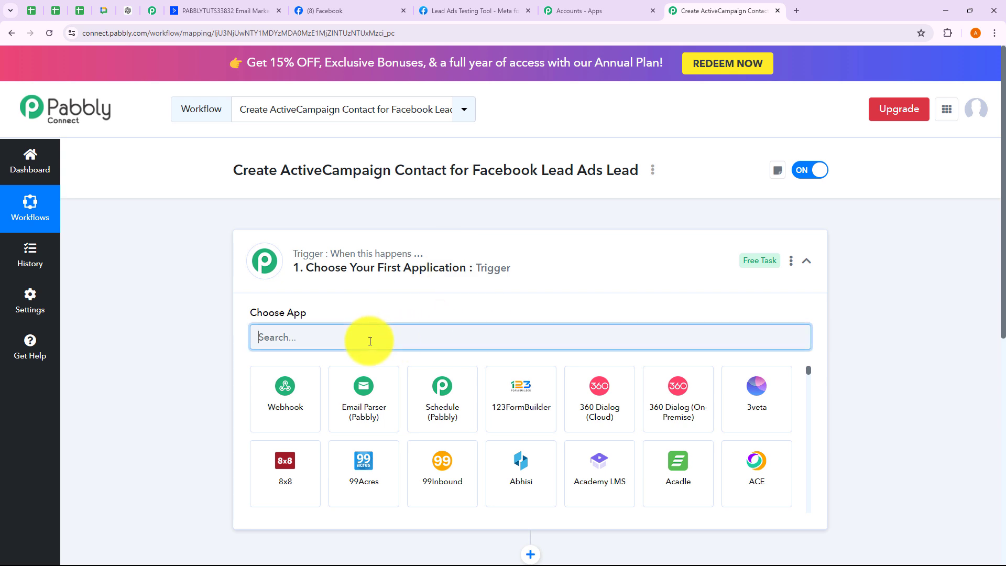
text(Facebook)
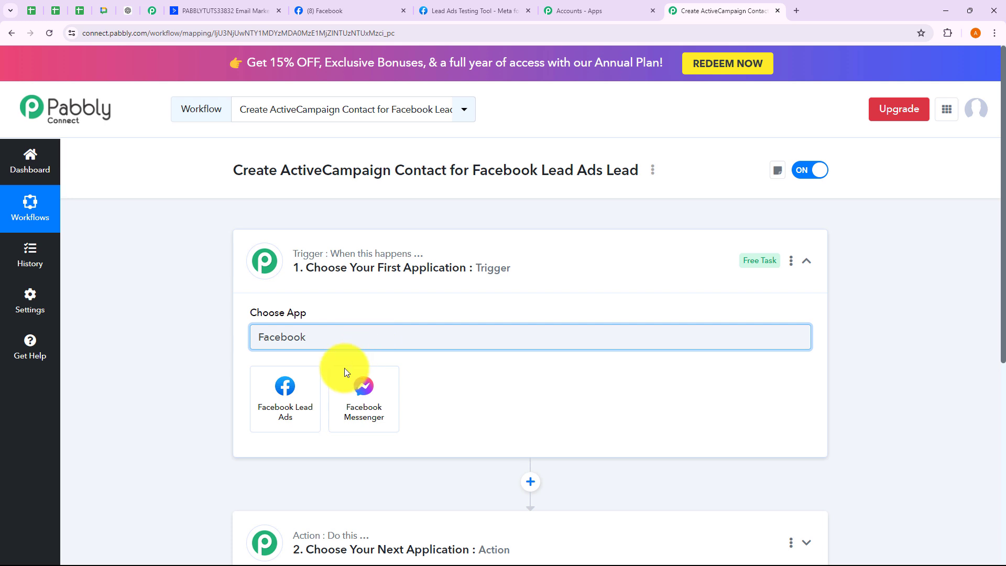
click(303, 391)
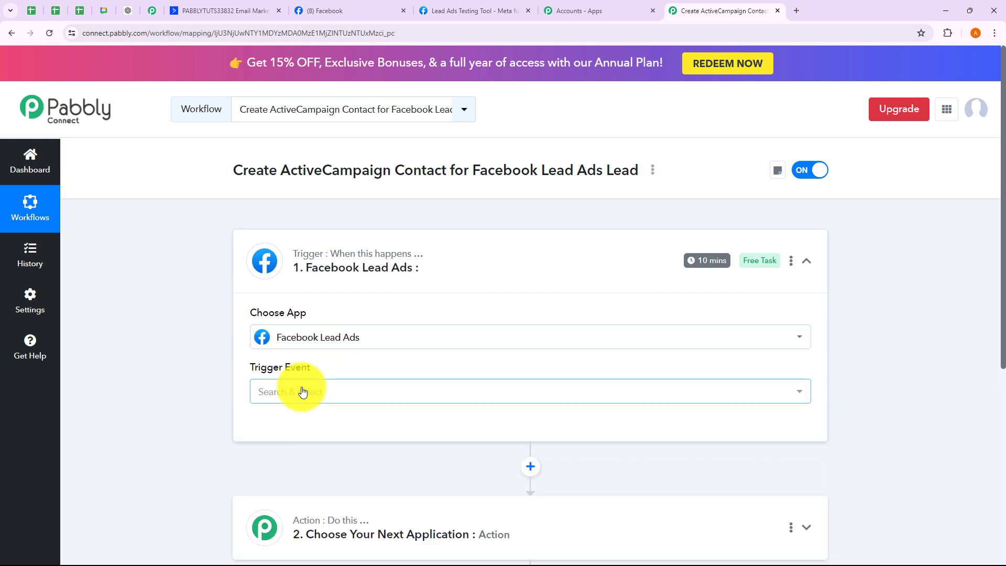
- Set the trigger event to New Lead (Instant)
click(303, 391)
click(315, 472)
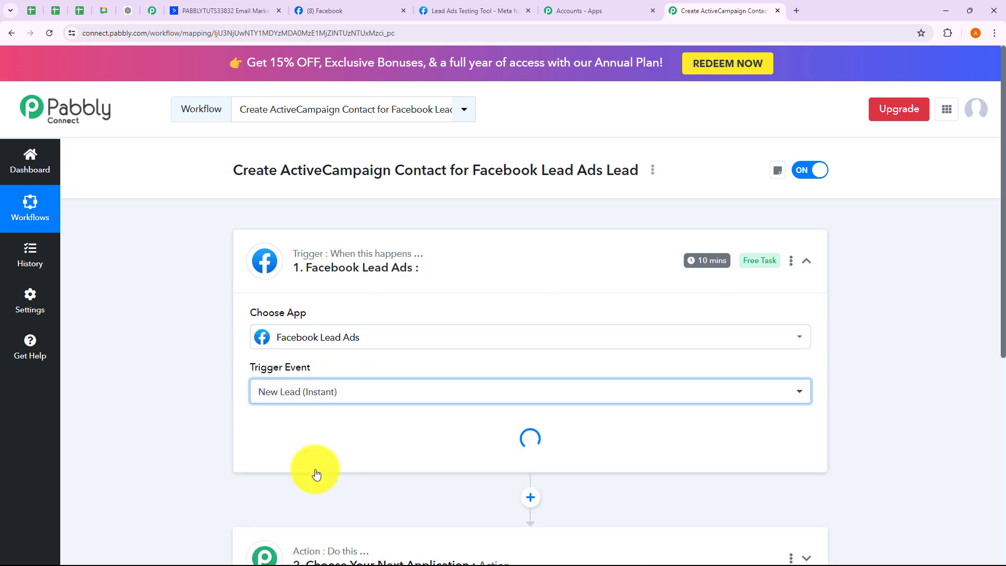
click(294, 429)
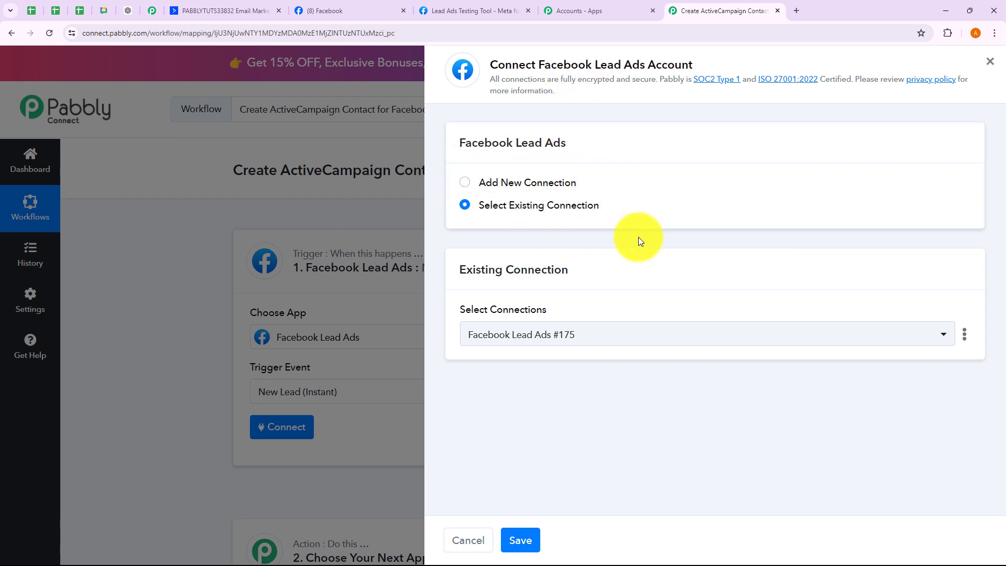
- Authorize a new Facebook Lead Ads connection and dismiss the success message
click(467, 188)
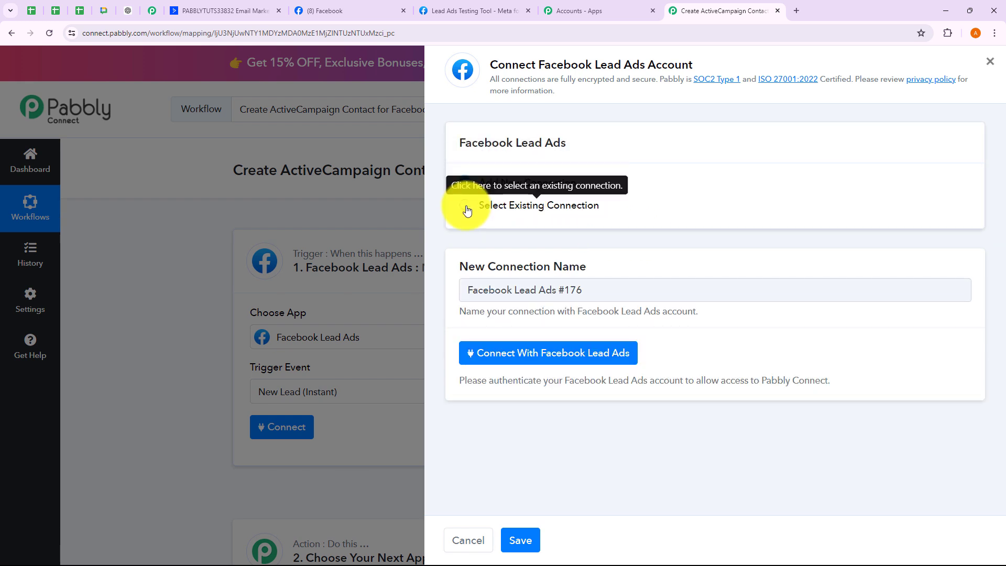
click(467, 209)
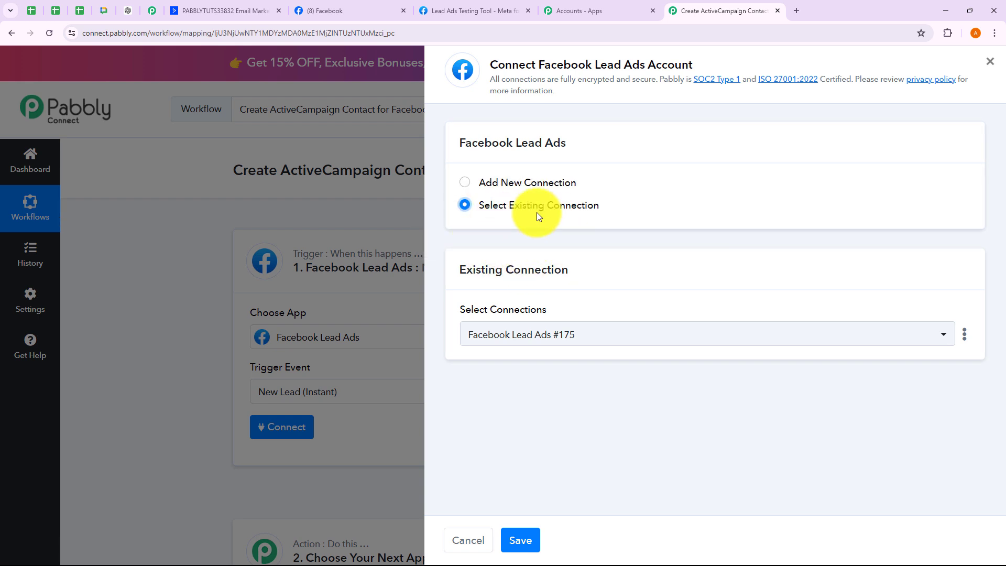
click(545, 342)
scroll(575, 422, down, 3)
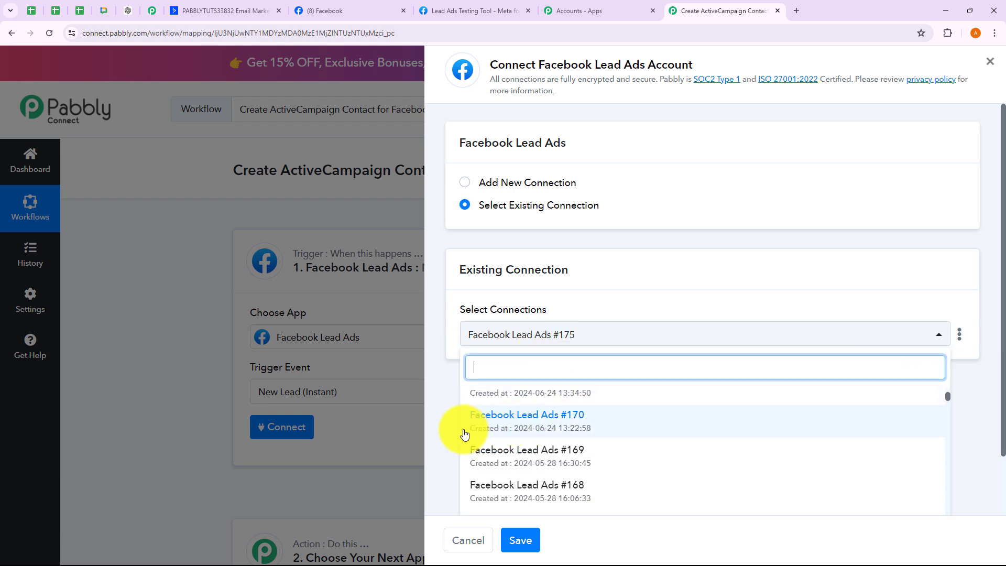
click(447, 426)
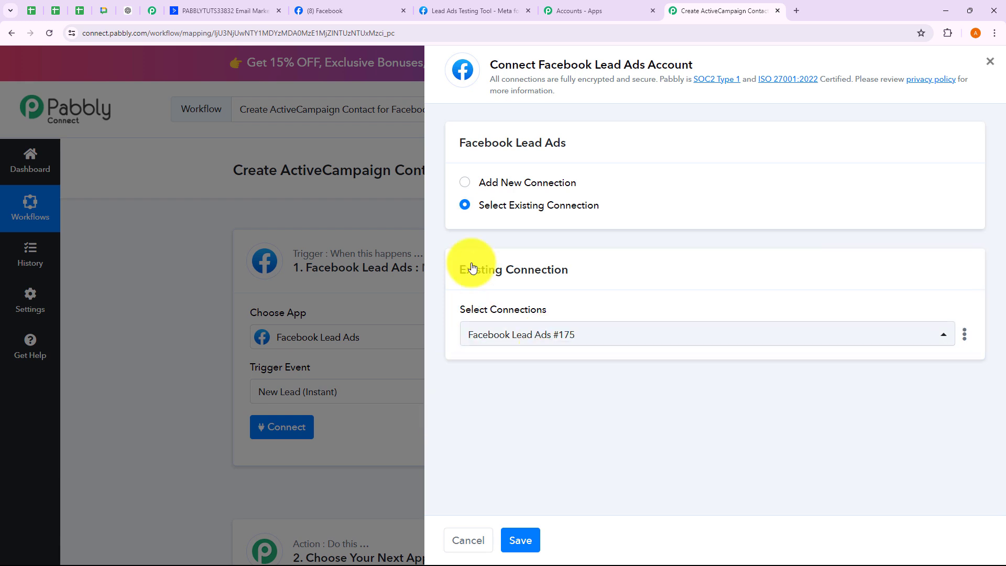
click(465, 182)
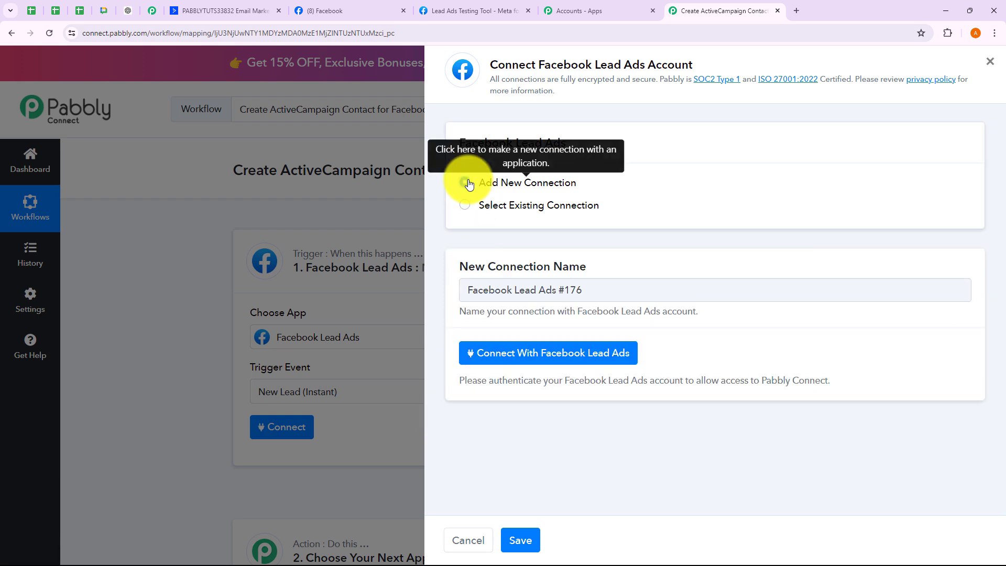
click(542, 356)
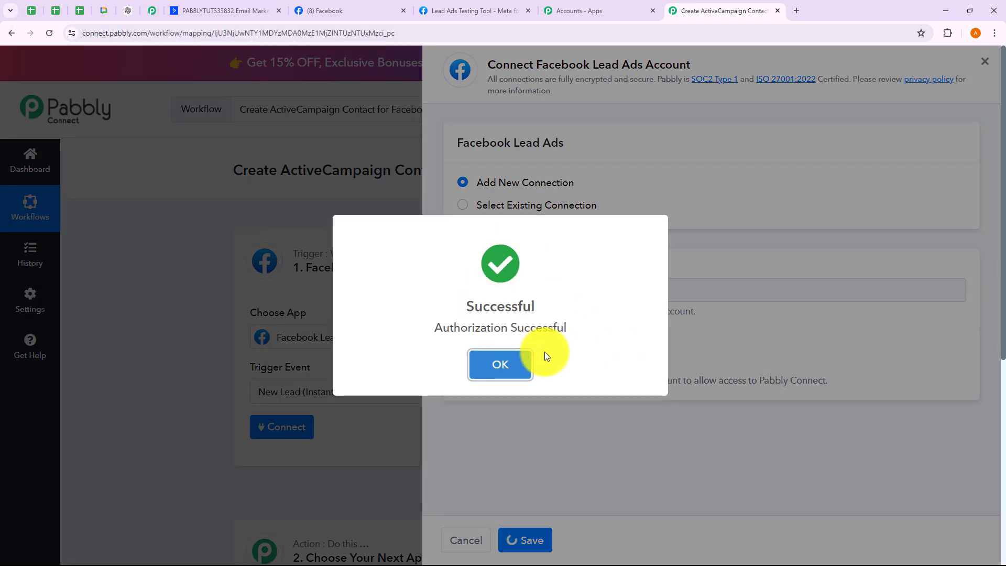
click(526, 363)
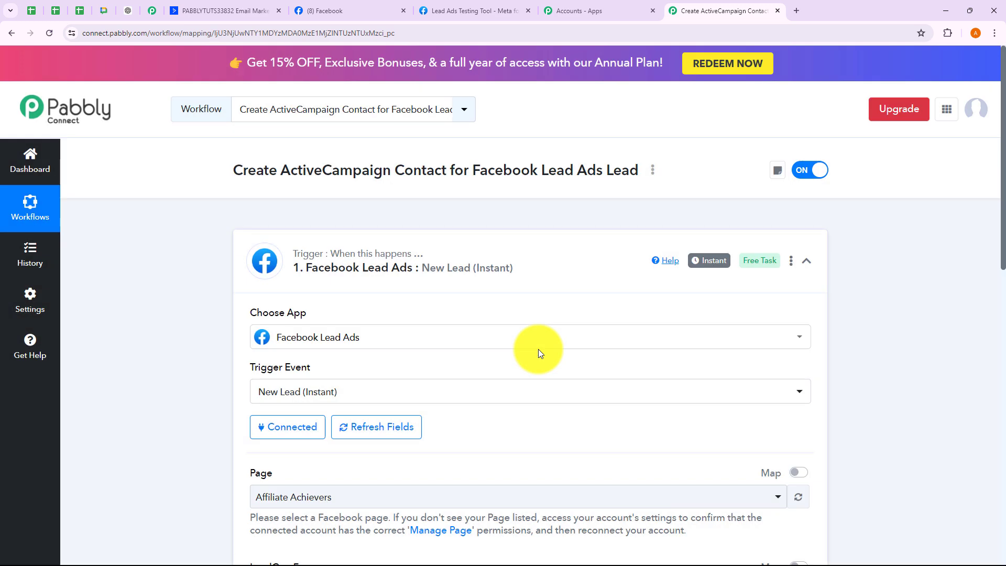
- Browse the Page and LeadGen Form dropdowns without changing the selection
scroll(540, 351, down, 4)
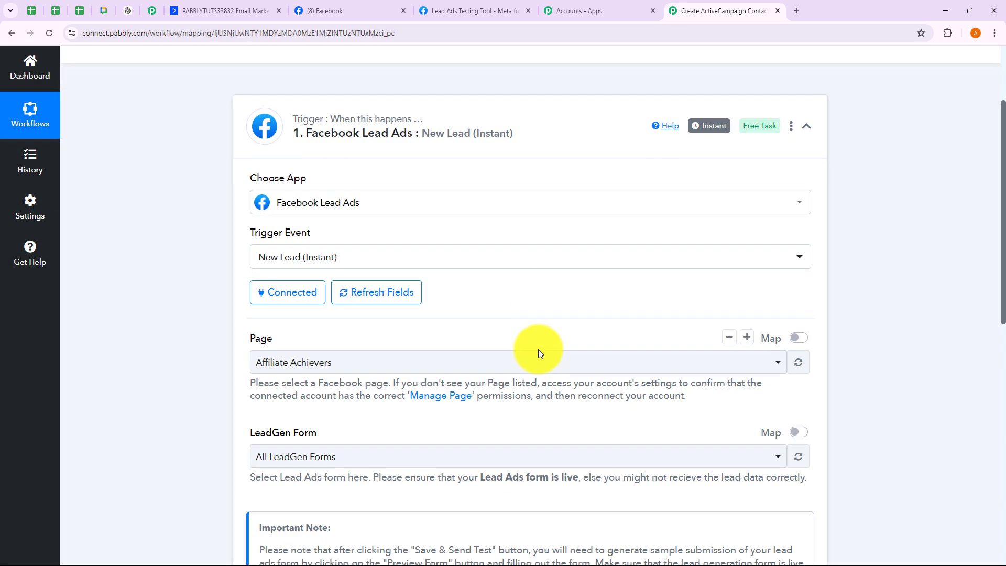
scroll(538, 349, down, 1)
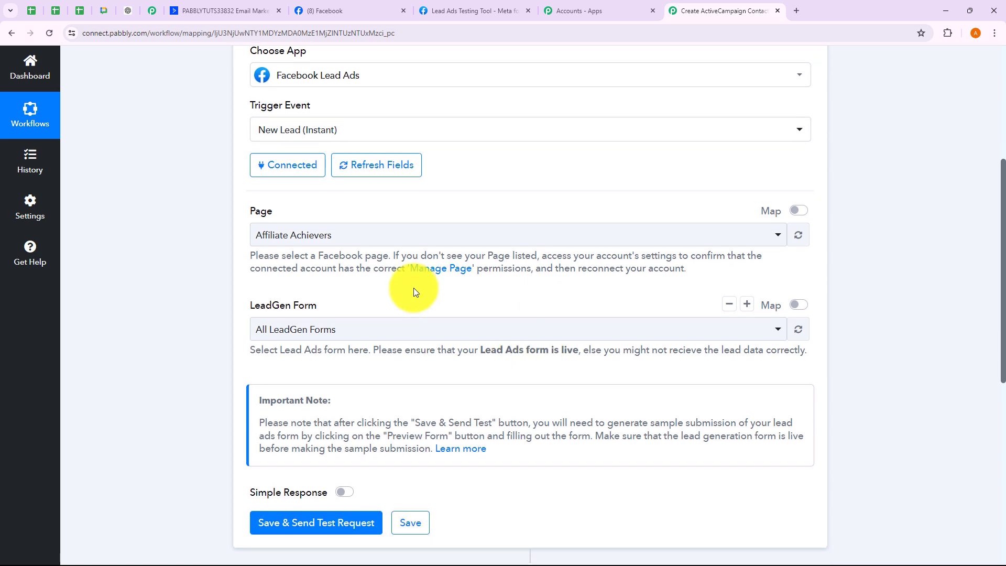
click(366, 236)
click(214, 296)
click(259, 326)
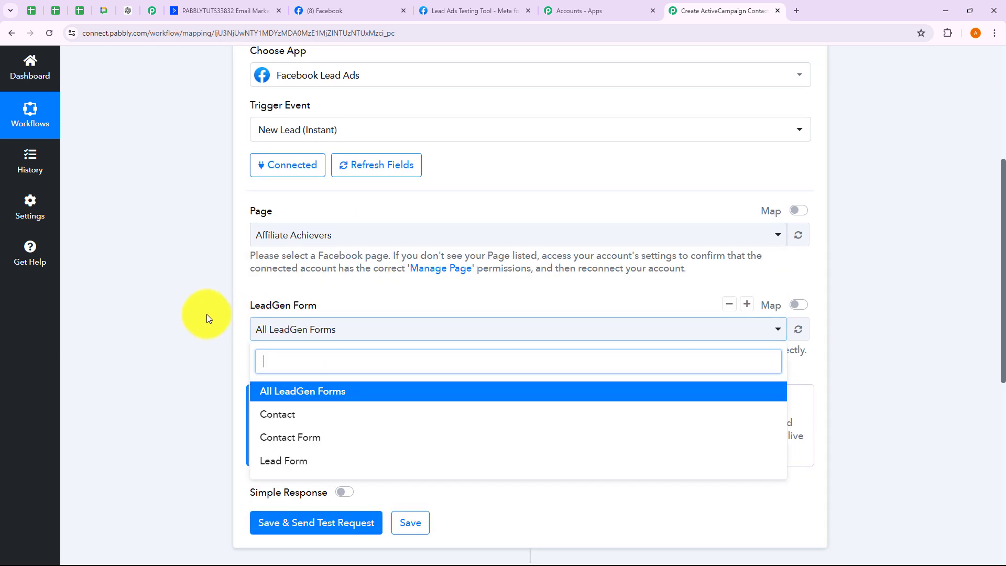
click(203, 312)
click(322, 235)
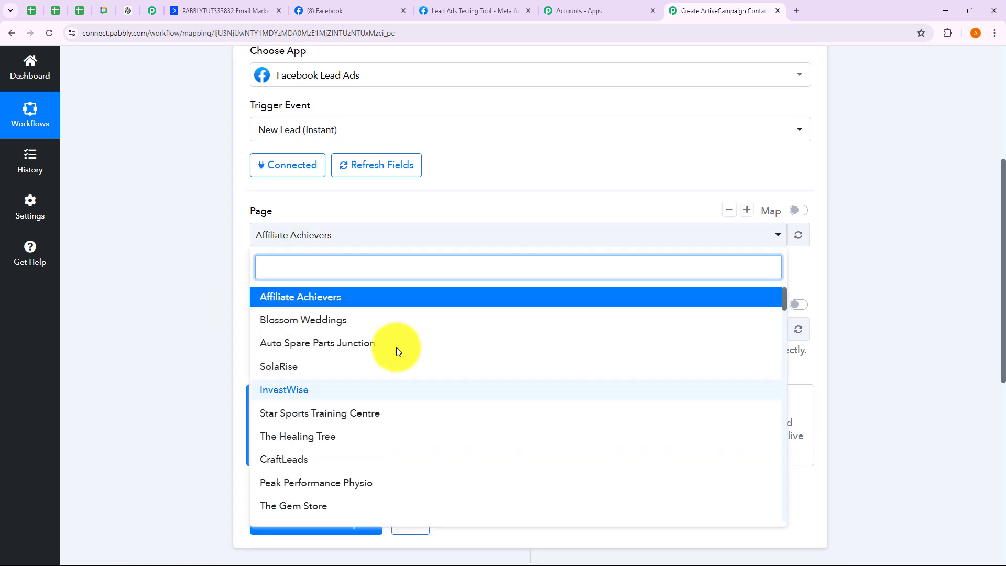
scroll(402, 395, down, 1)
scroll(403, 395, down, 2)
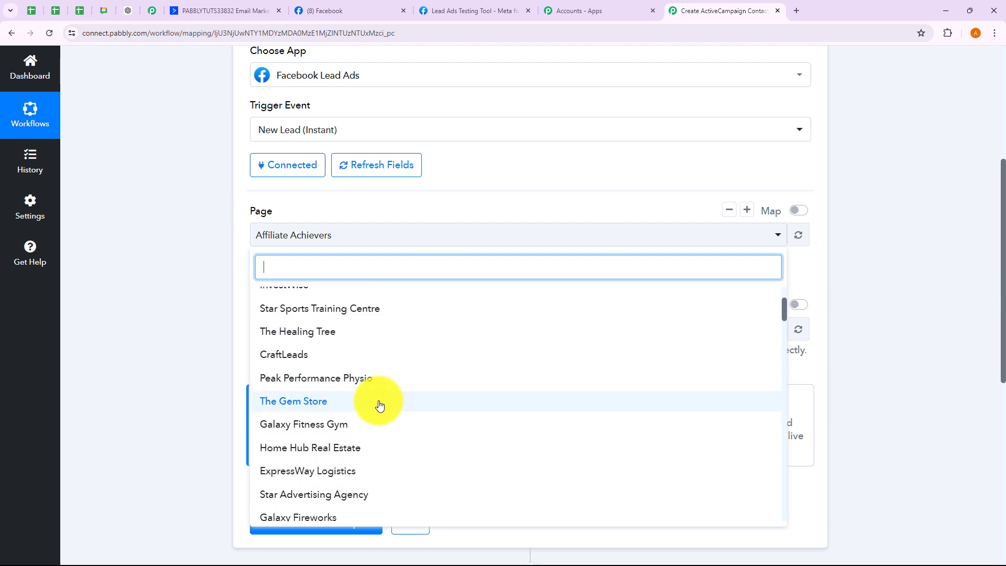
click(226, 307)
click(298, 329)
click(211, 320)
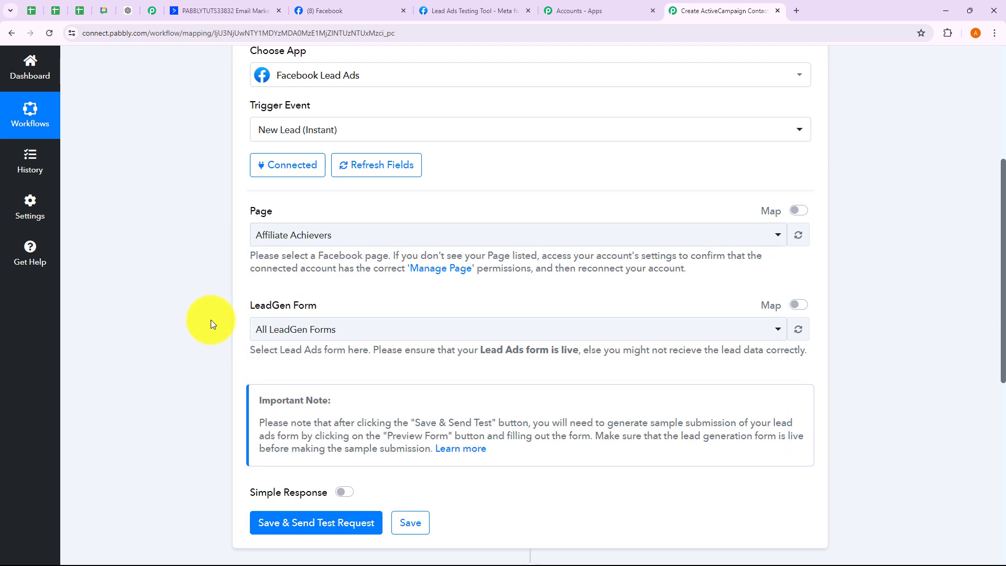
- Choose the Galaxy Fitness Gym page, then the GalaxyFitness Brochure Form as the lead form
click(314, 246)
scroll(337, 404, down, 3)
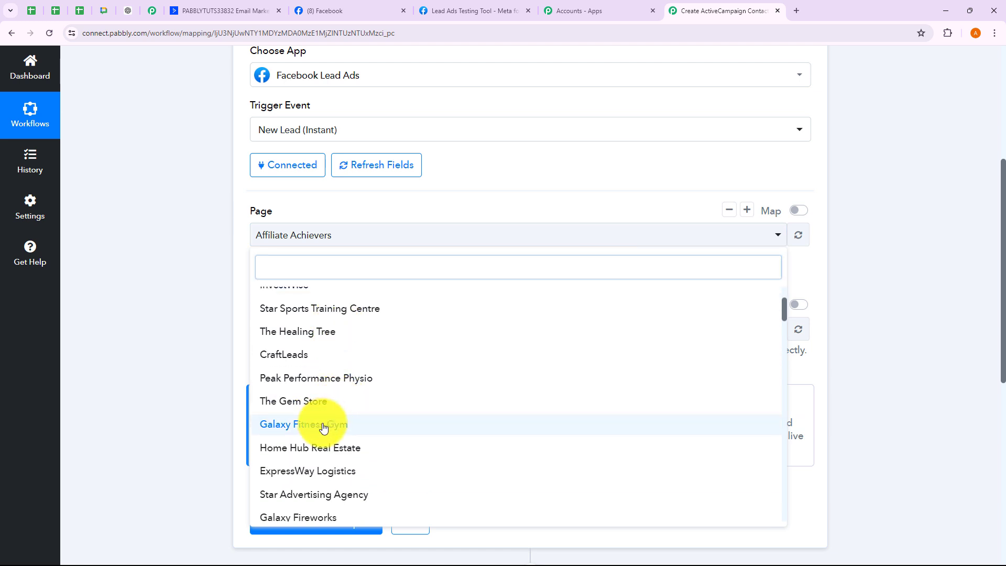
click(322, 426)
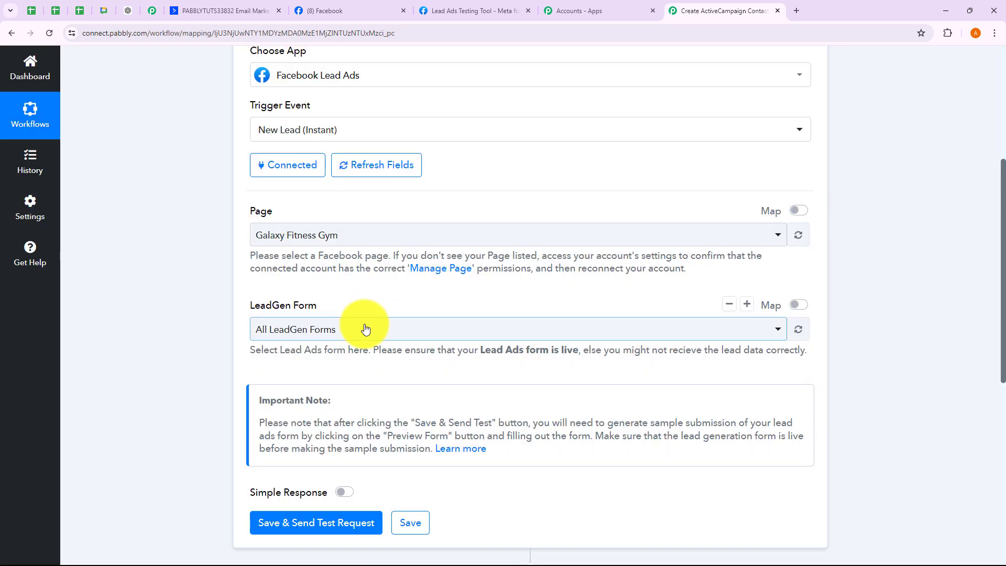
click(363, 329)
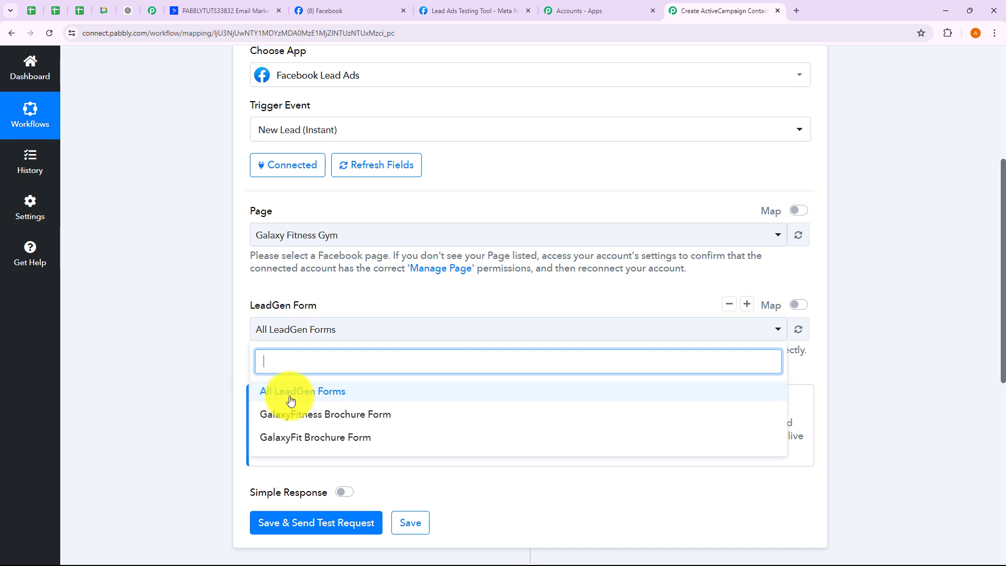
click(205, 347)
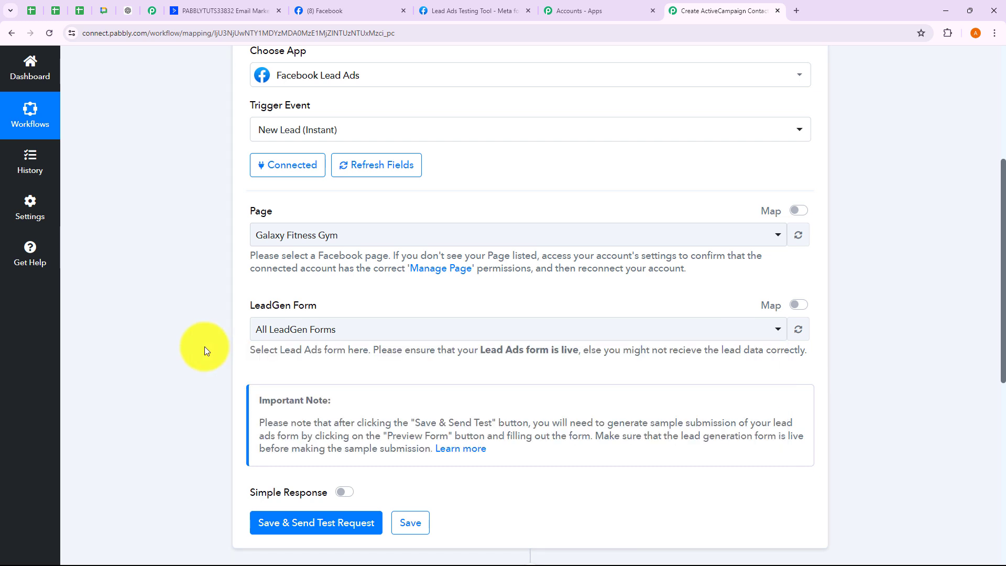
click(287, 330)
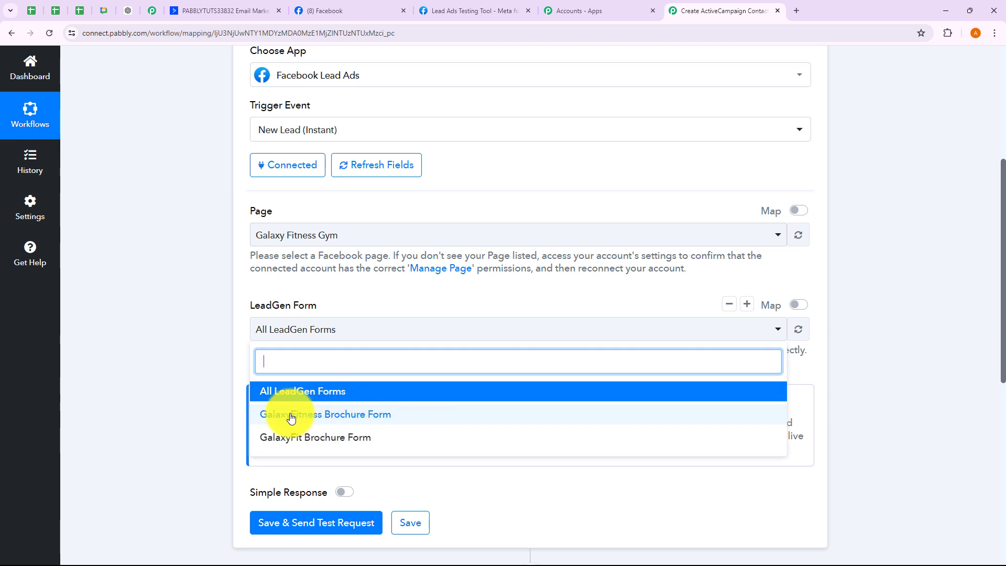
click(319, 420)
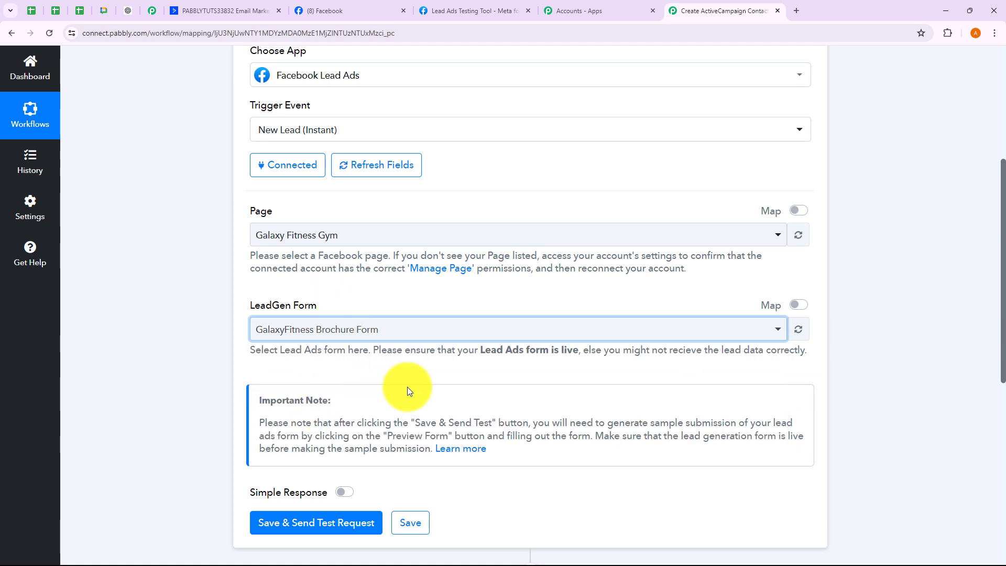
scroll(407, 390, down, 4)
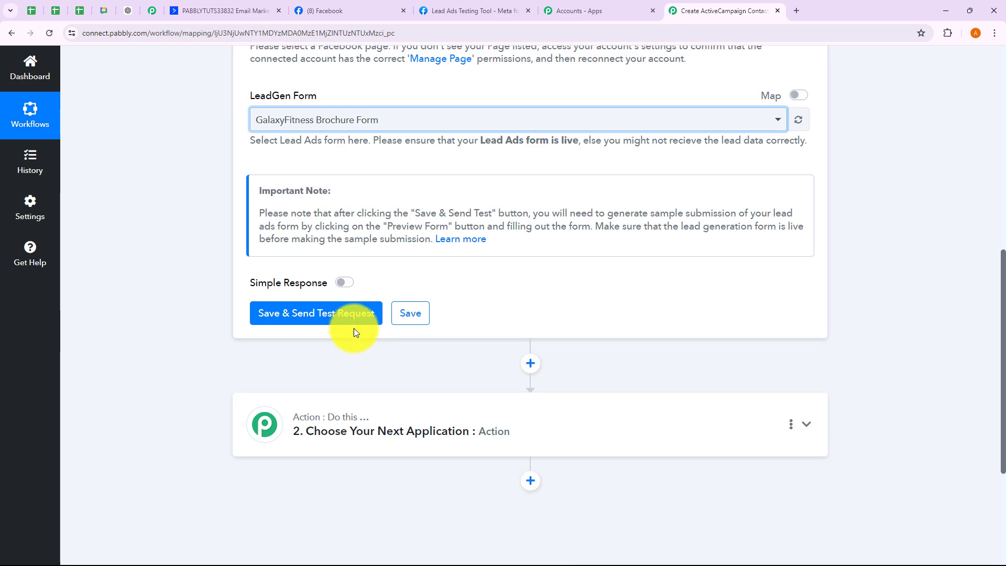
- Save the trigger with Save & Send Test Request so it awaits a test lead webhook
click(339, 322)
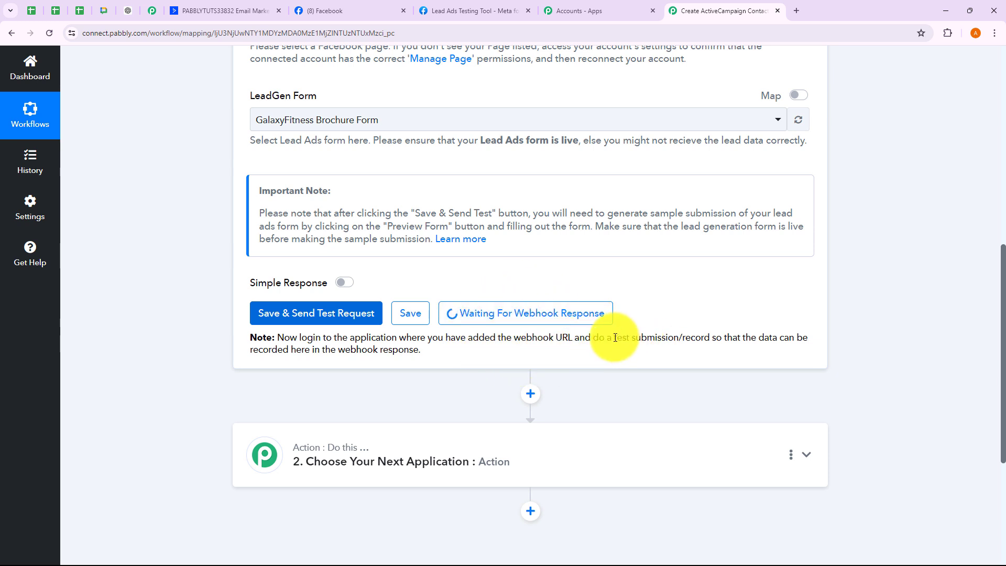
drag(615, 338, 723, 337)
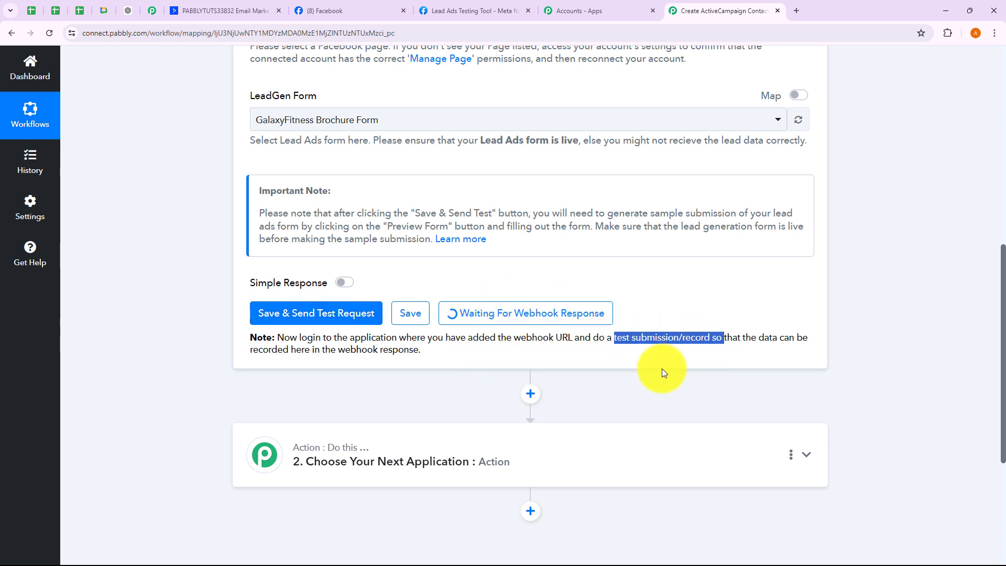
click(691, 281)
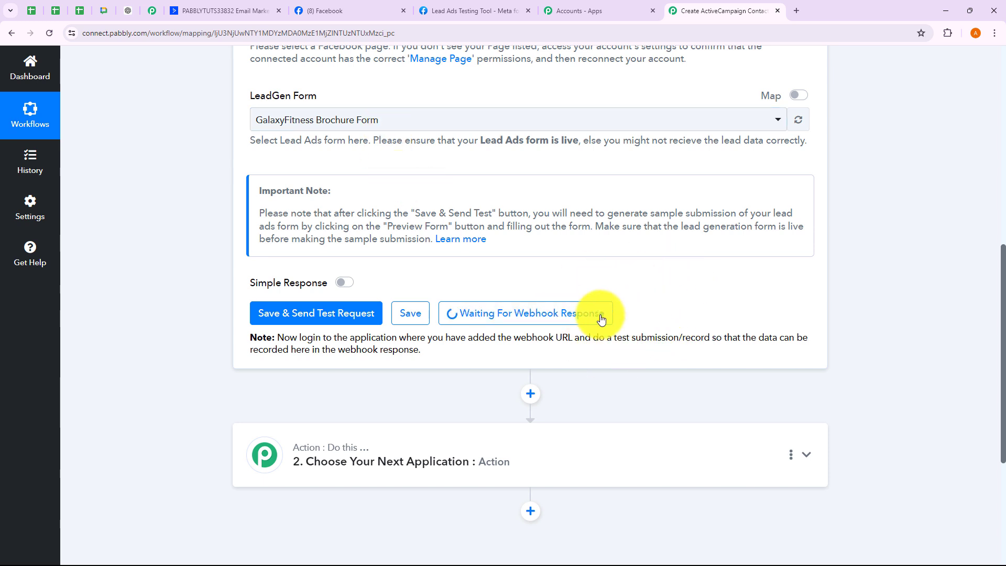
- In the Meta tab, close the old form preview and open the Lead Ads testing tool
click(463, 8)
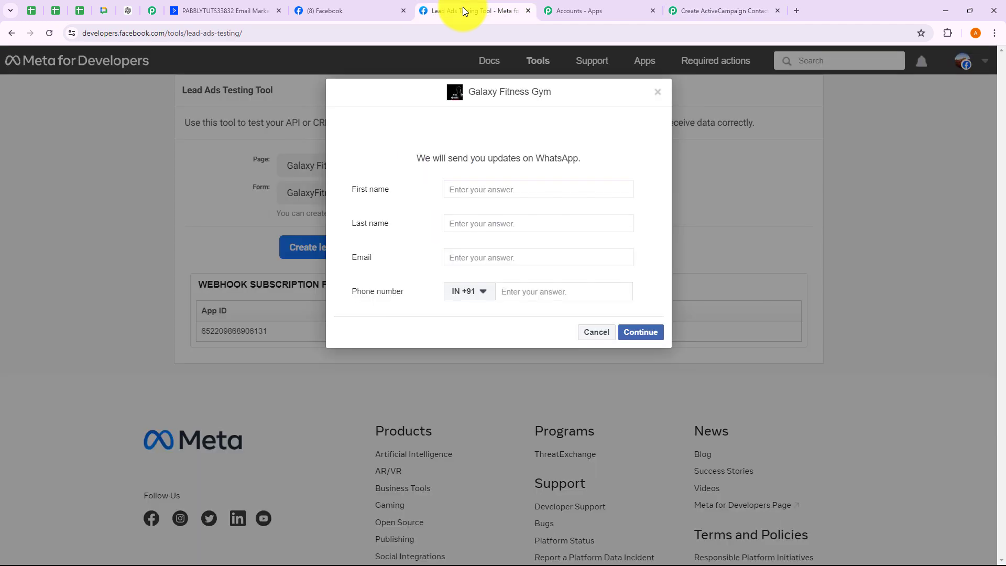
click(658, 96)
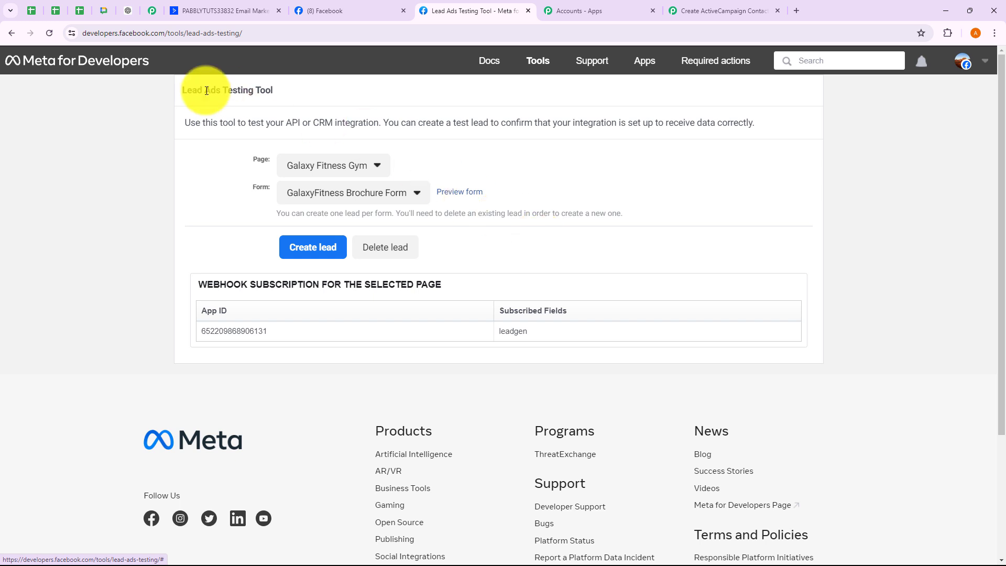
click(541, 65)
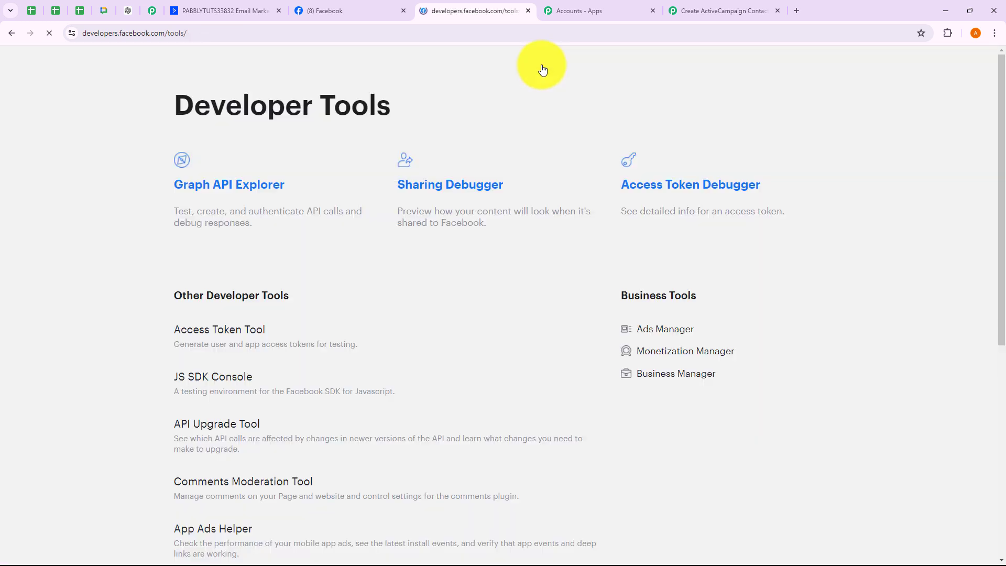
scroll(461, 279, down, 2)
scroll(281, 438, down, 2)
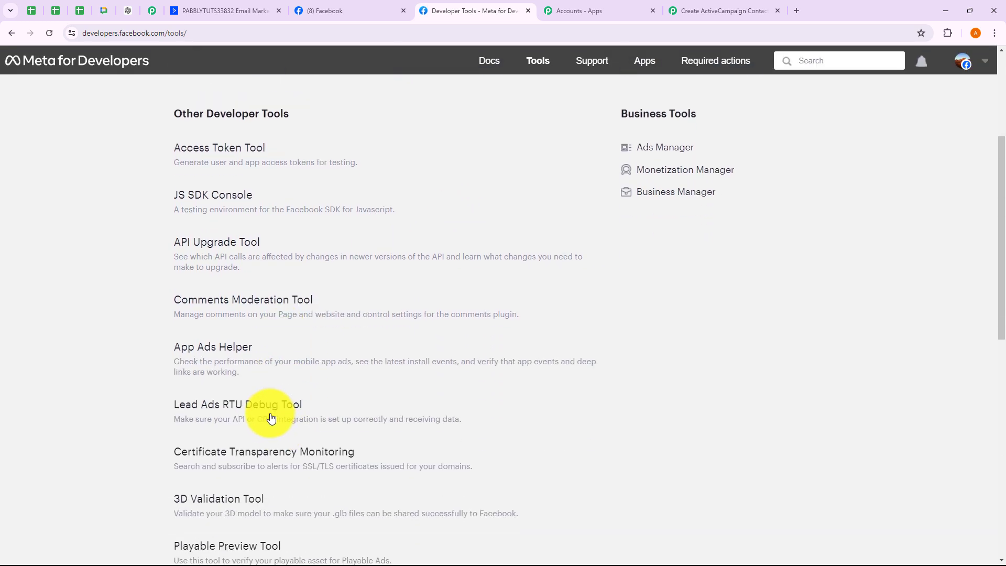
click(270, 414)
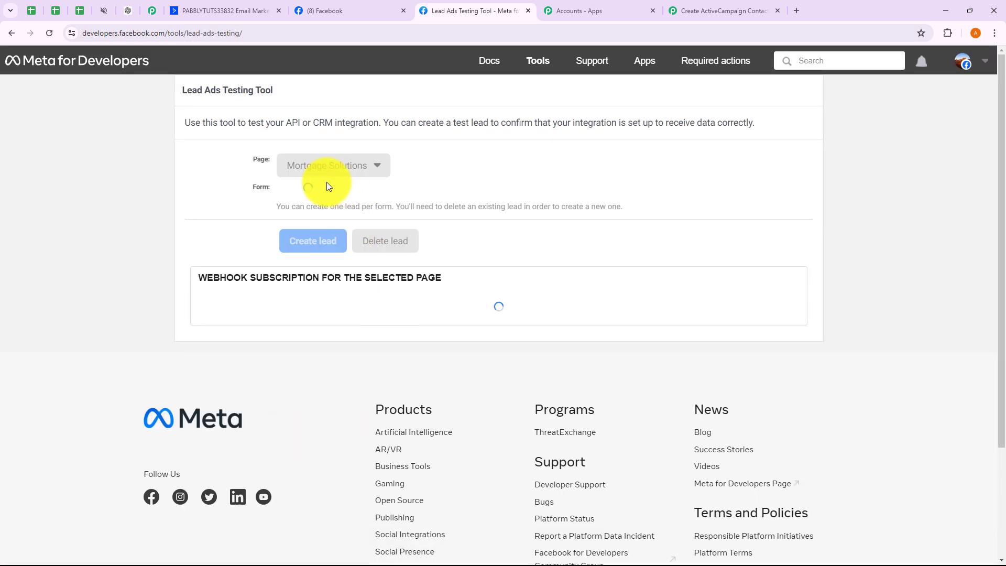
- Preview the GalaxyFitness Brochure Form for the Galaxy Fitness Gym page, then check the Pabbly workflow
click(331, 167)
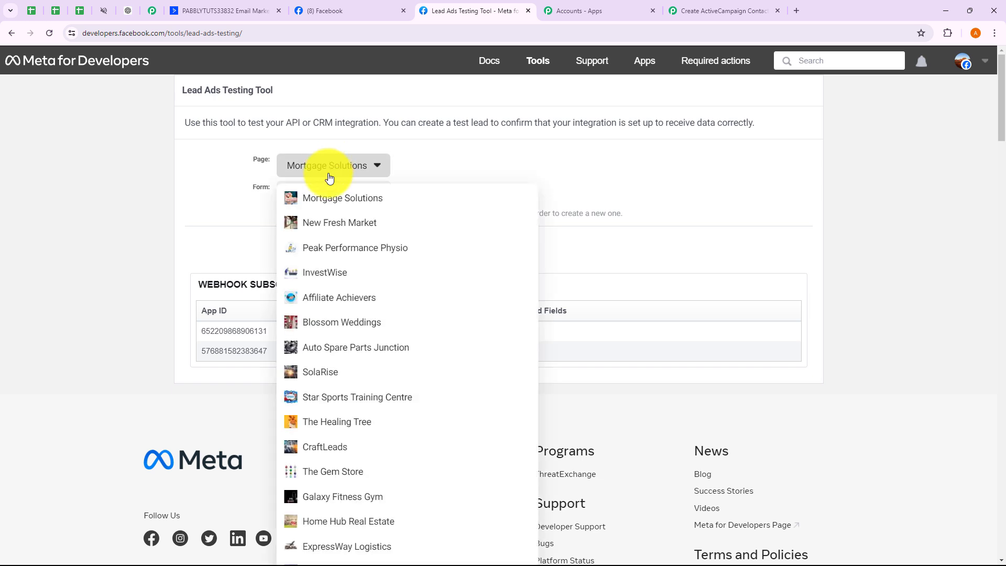
scroll(370, 348, down, 1)
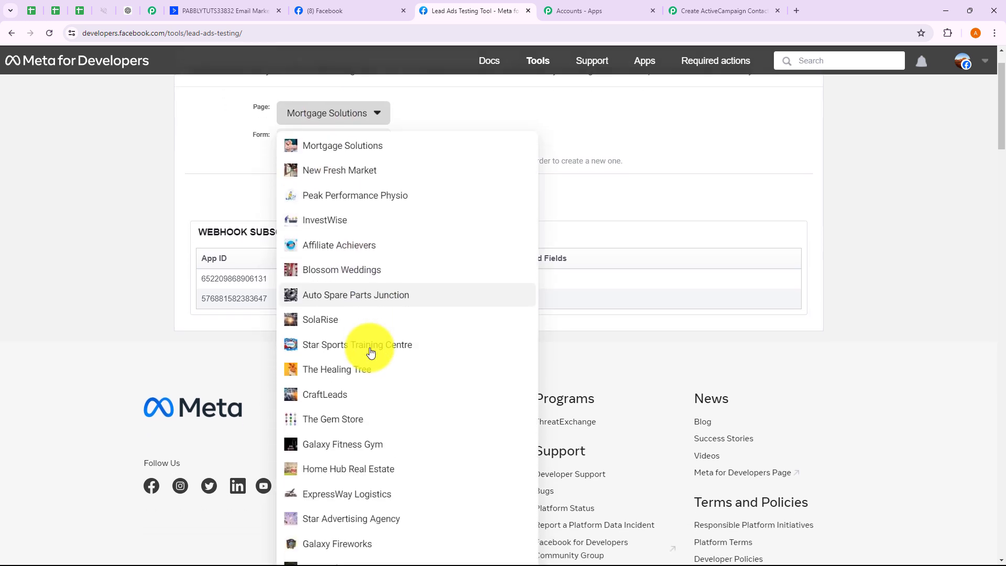
click(366, 446)
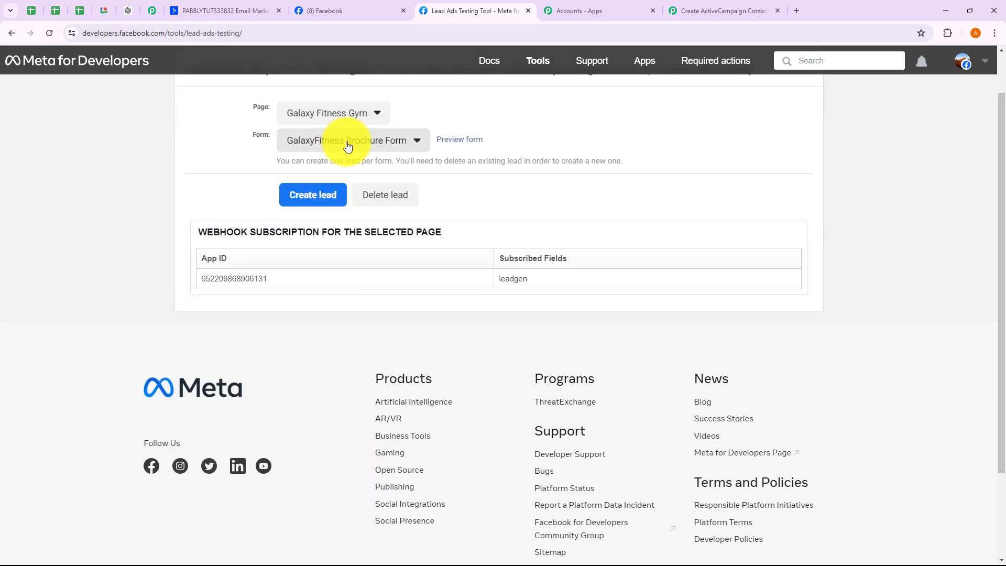
click(348, 140)
click(343, 163)
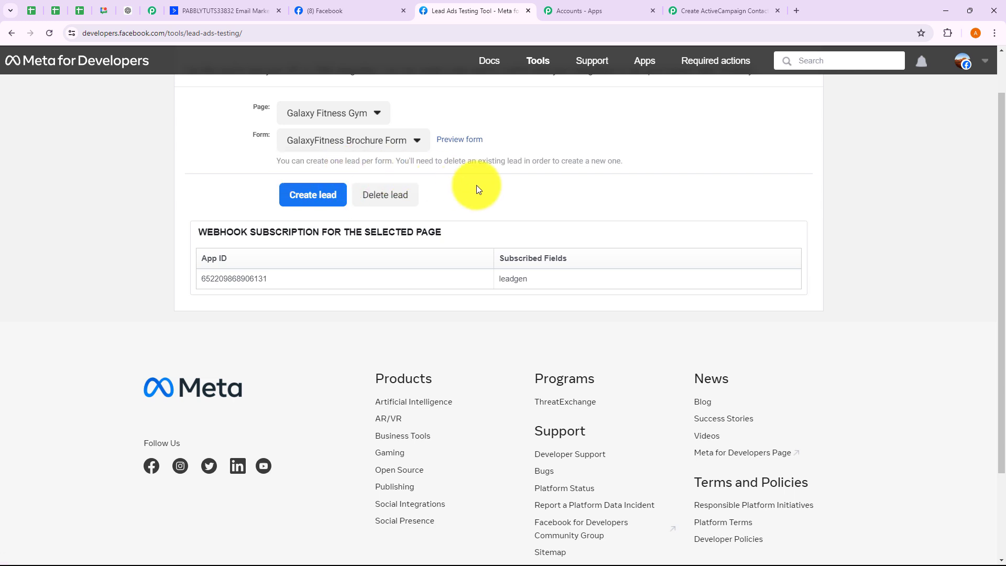
scroll(480, 188, up, 1)
scroll(482, 192, up, 1)
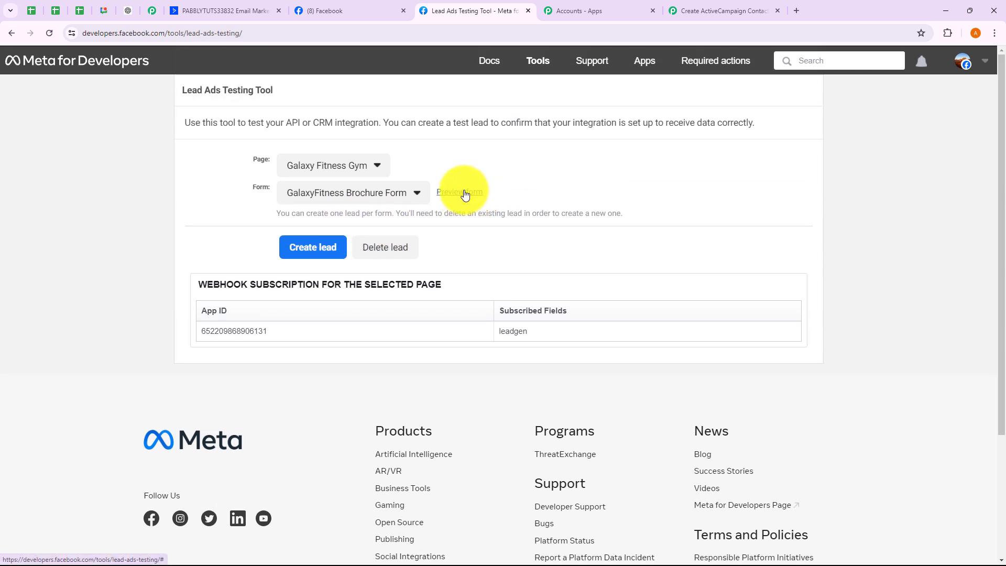
click(461, 193)
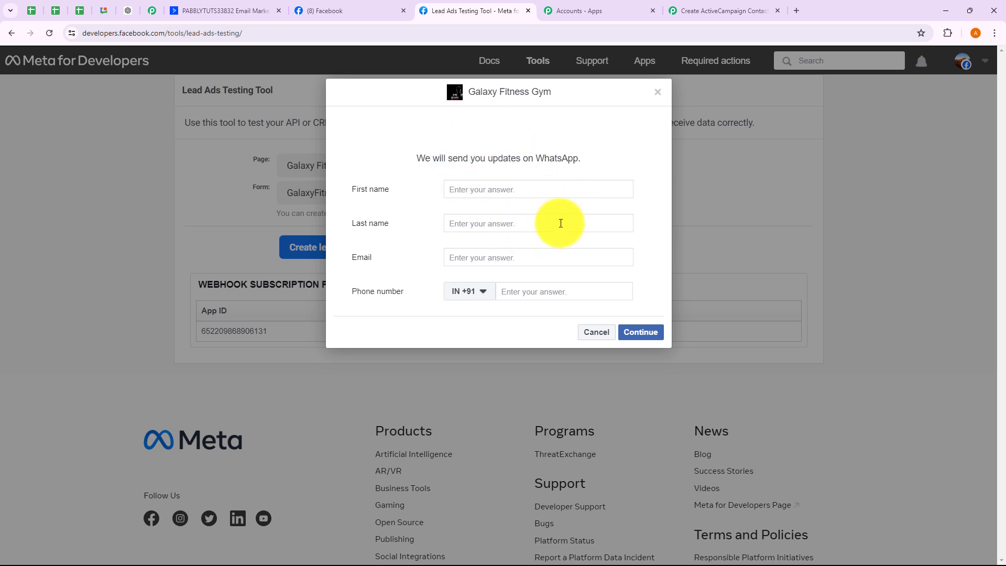
click(707, 12)
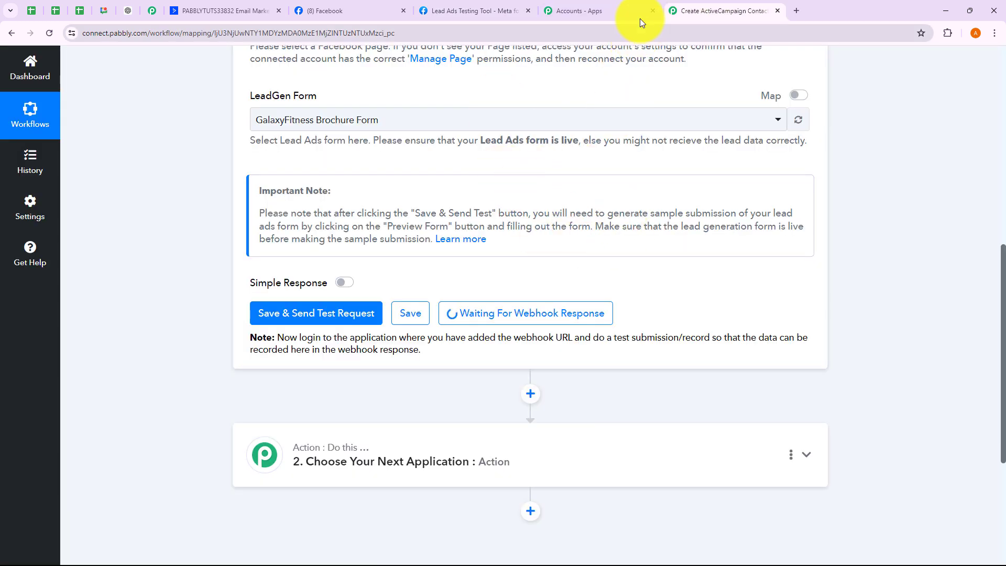
- Fill the form preview with a sample first name, last name, email and phone number
click(652, 11)
click(504, 11)
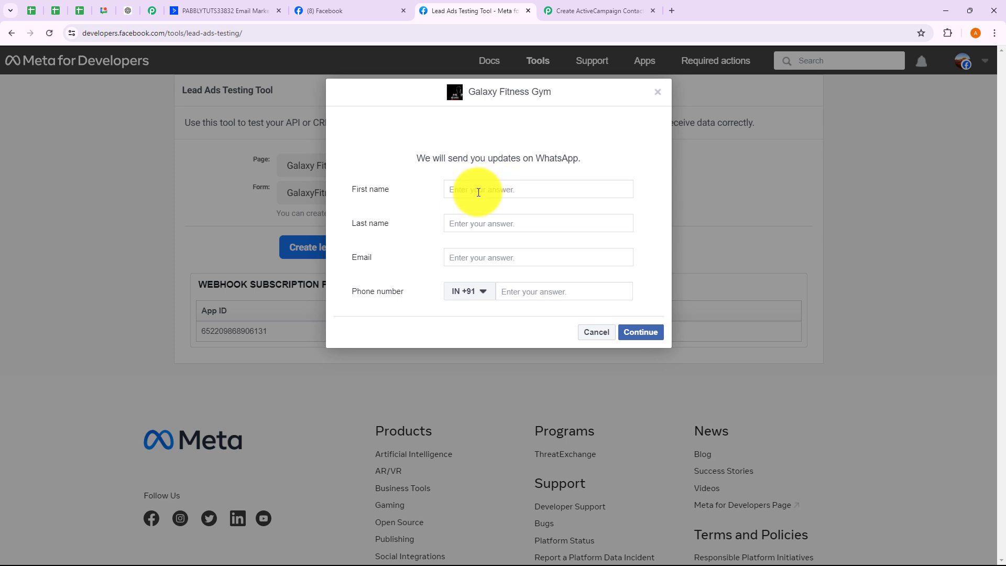
text(De)
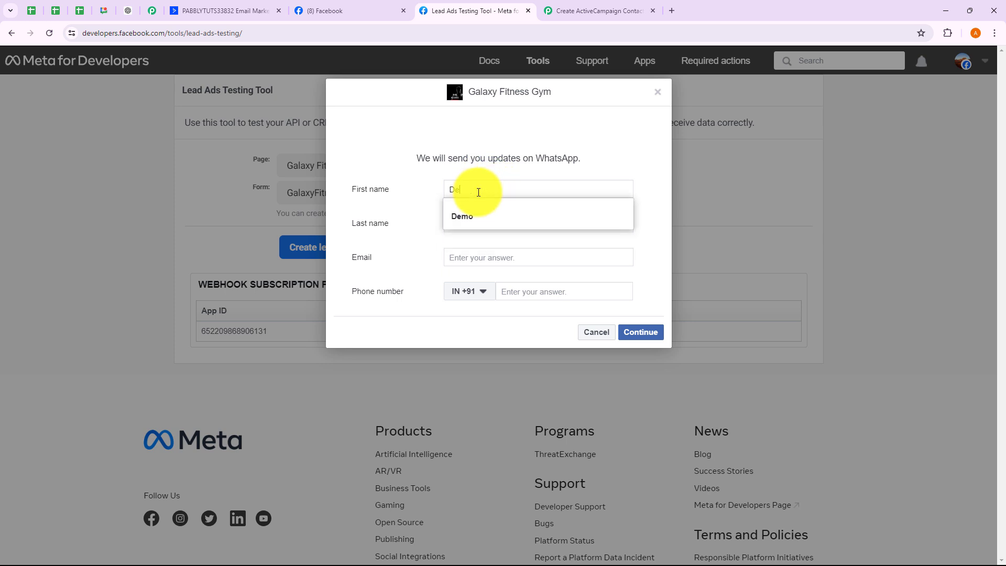
click(469, 216)
click(464, 225)
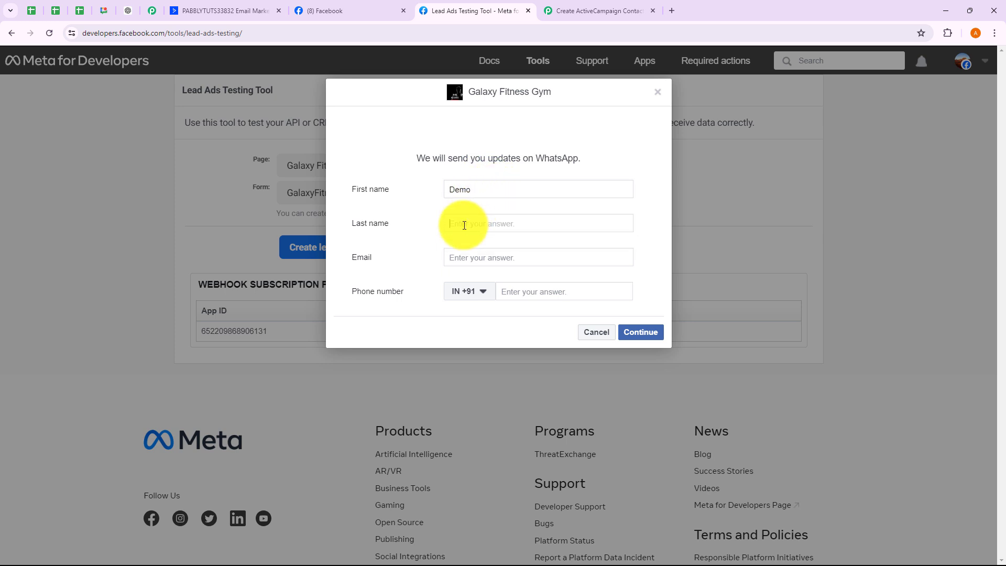
text(User)
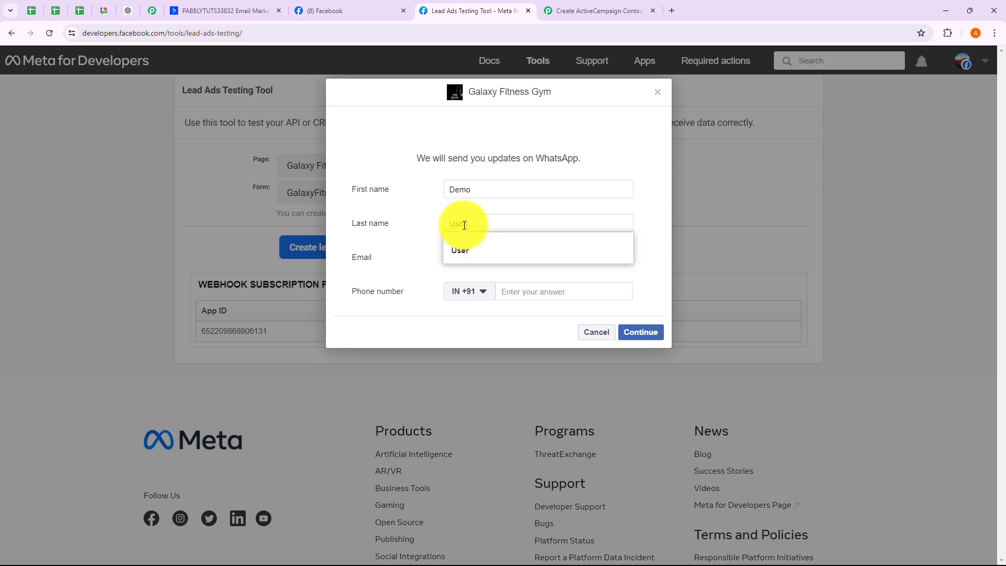
click(461, 250)
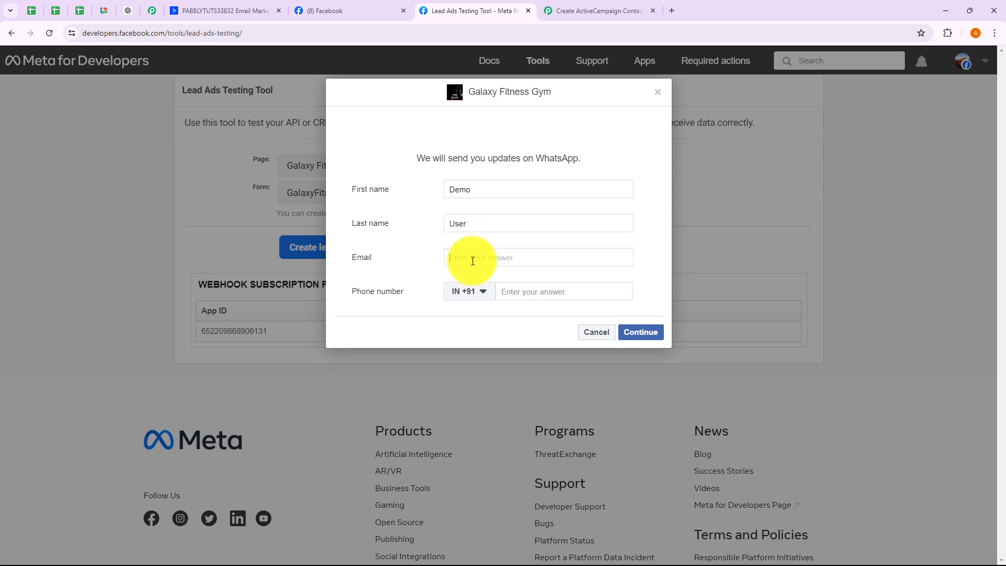
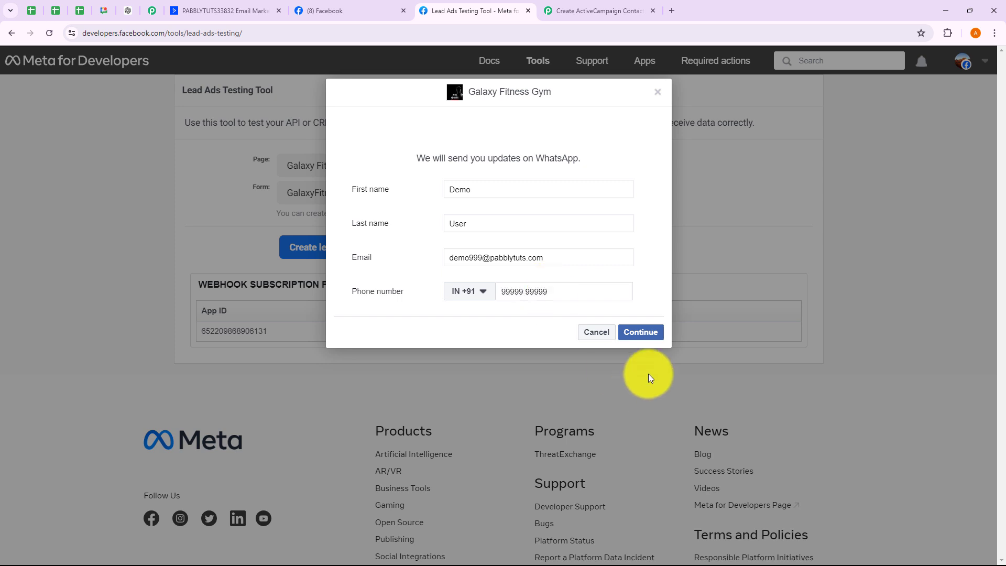
- Continue and submit the test lead, dismiss the thanks dialog, and return to Pabbly
click(640, 331)
click(641, 258)
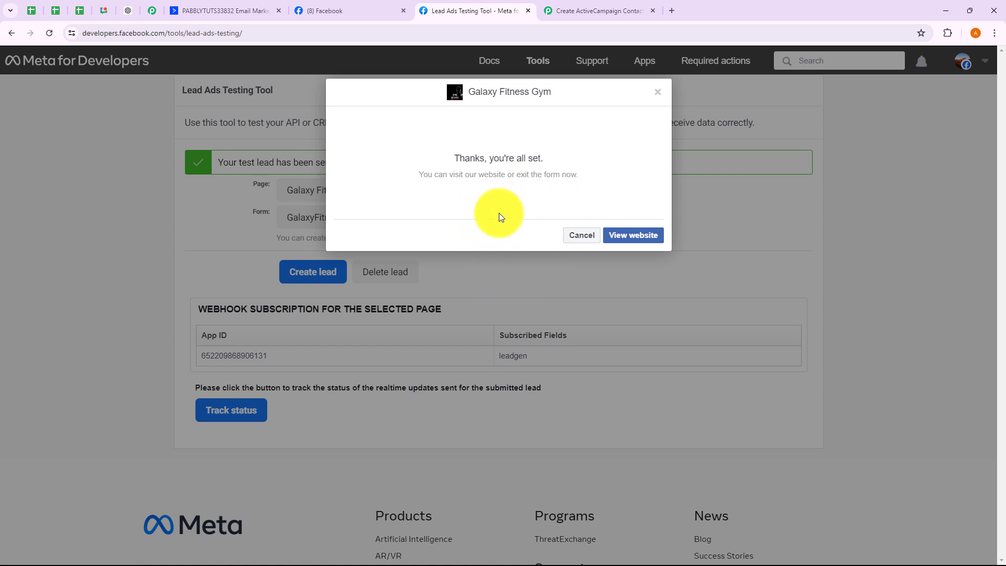
click(584, 235)
click(627, 9)
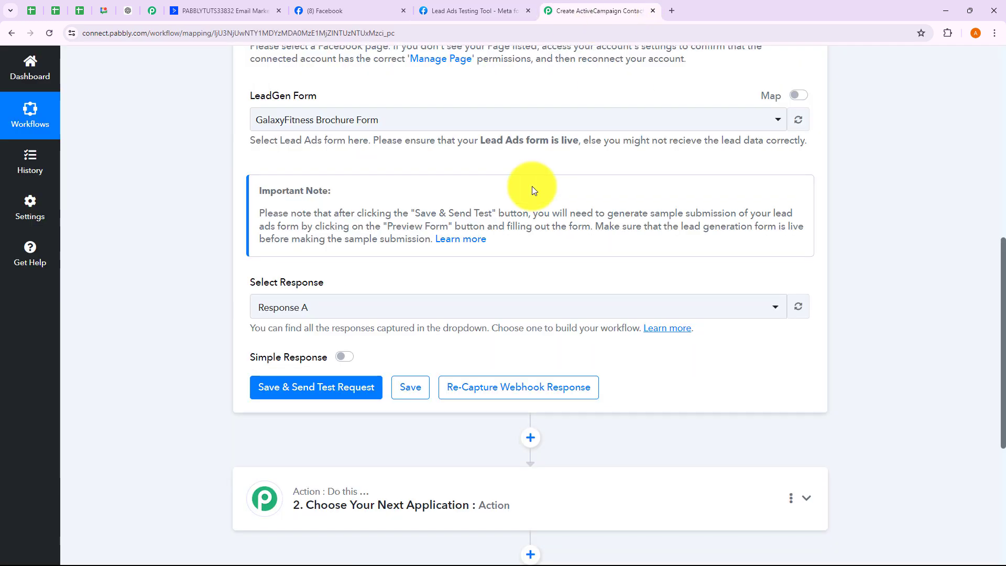
- Review Response A's lead fields, leadgen, page and form IDs, then fold away the trigger step
click(496, 388)
scroll(601, 335, down, 5)
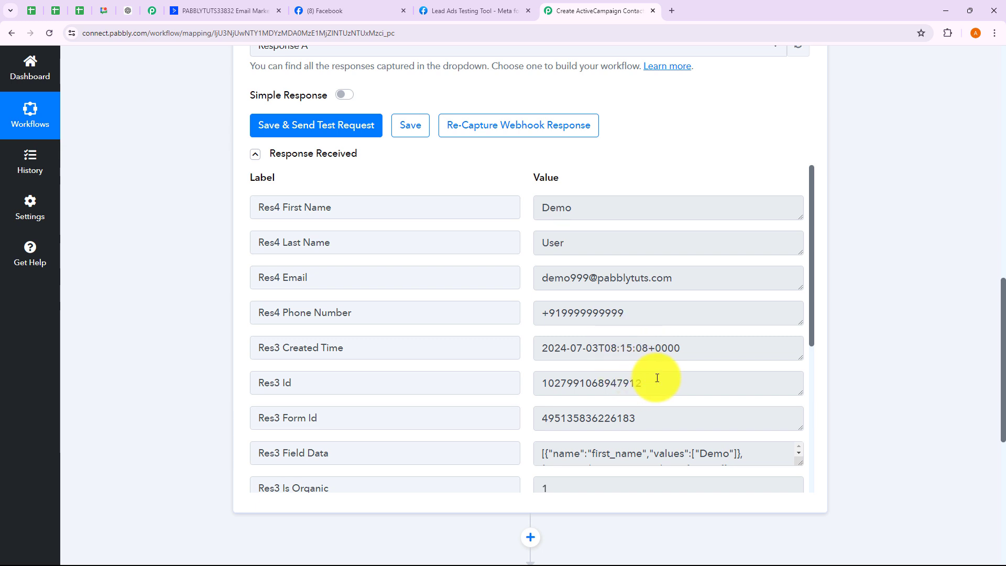
scroll(622, 413, down, 1)
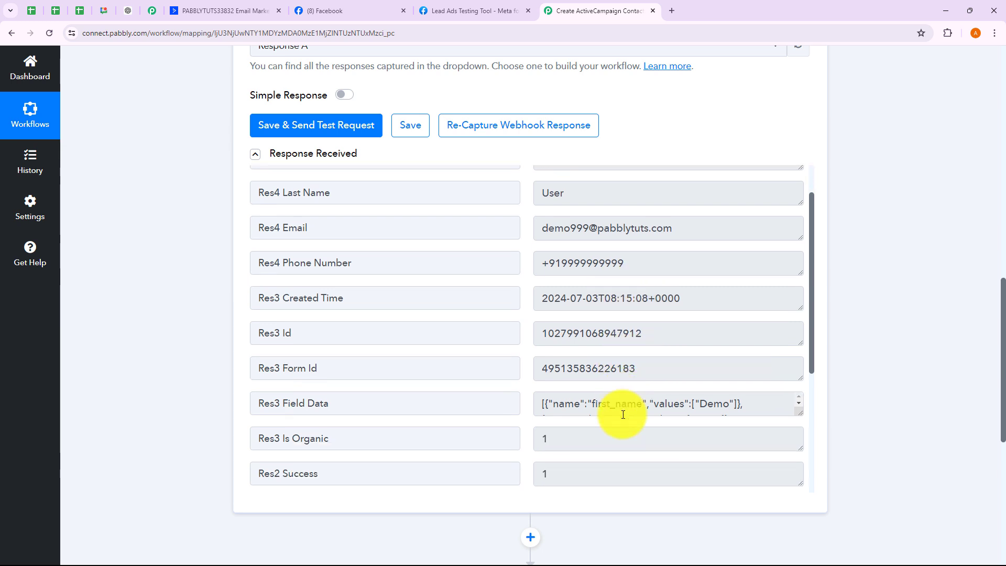
scroll(623, 414, down, 6)
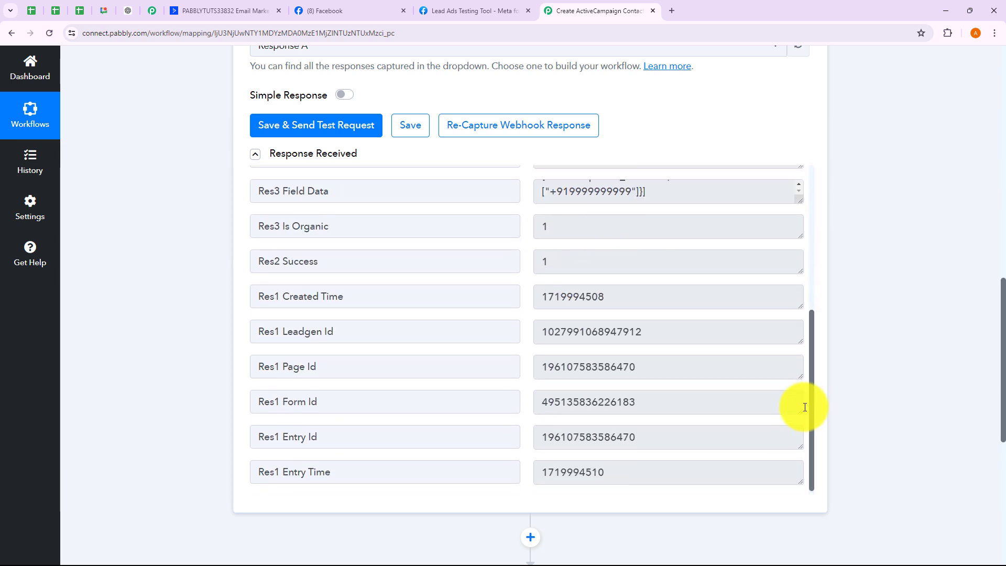
scroll(904, 372, up, 8)
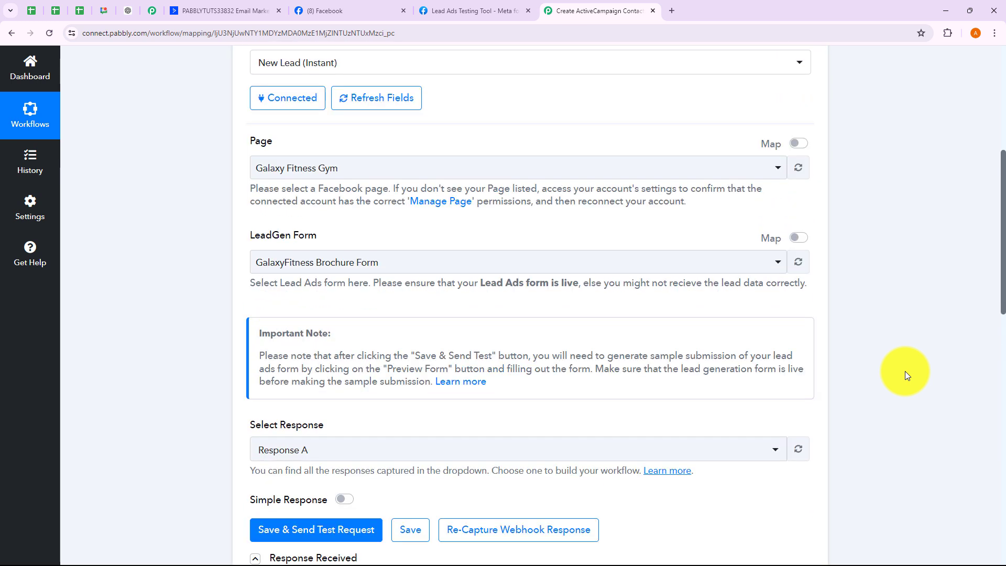
scroll(905, 372, up, 4)
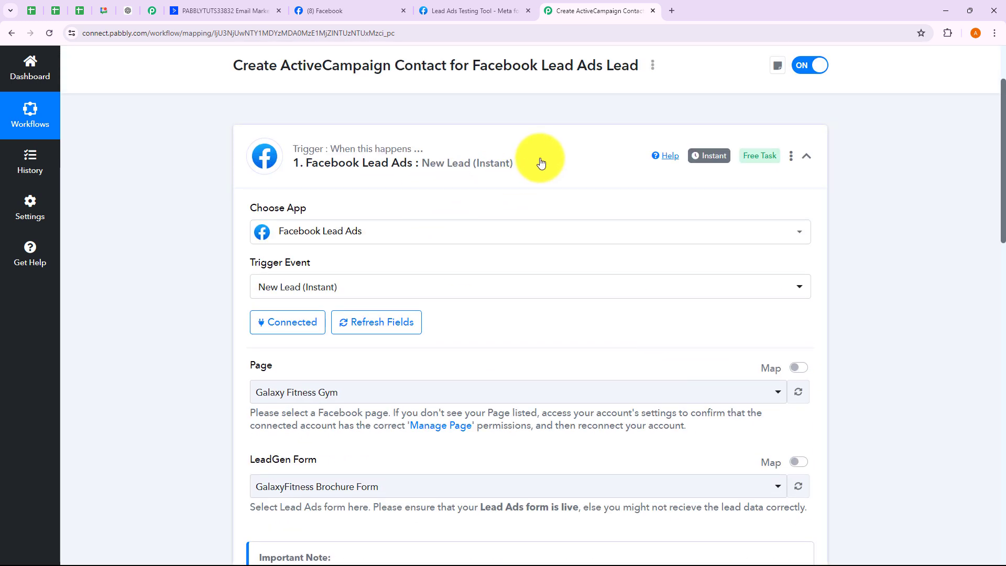
click(541, 163)
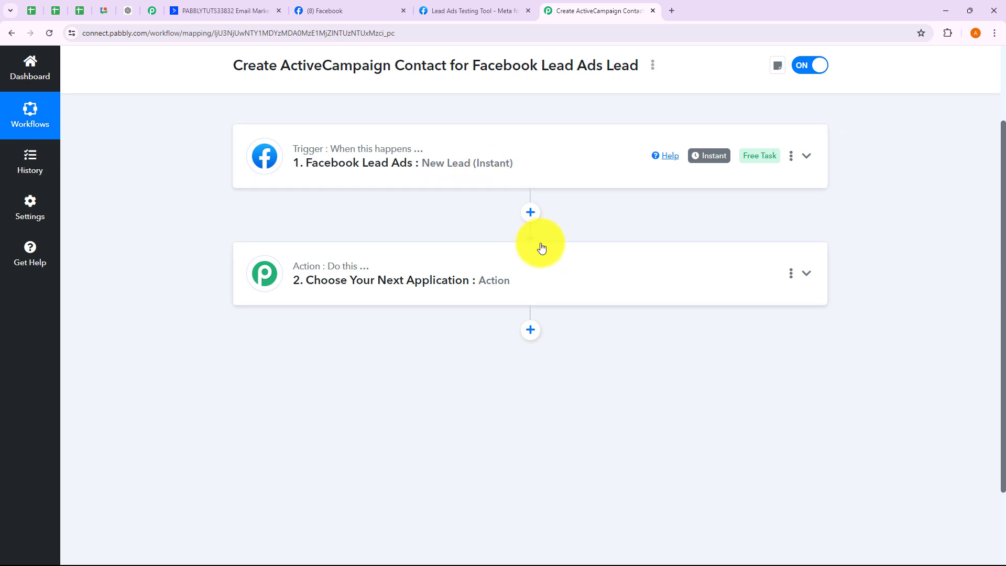
scroll(541, 247, up, 1)
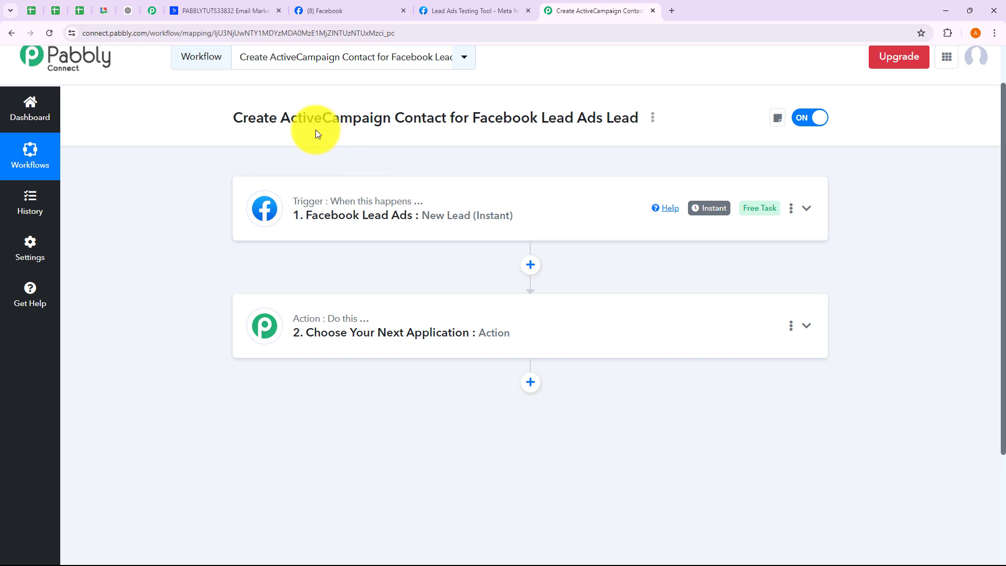
- Set the action app to ActiveCampaign with the Create a Contact event and begin connecting an account
click(355, 332)
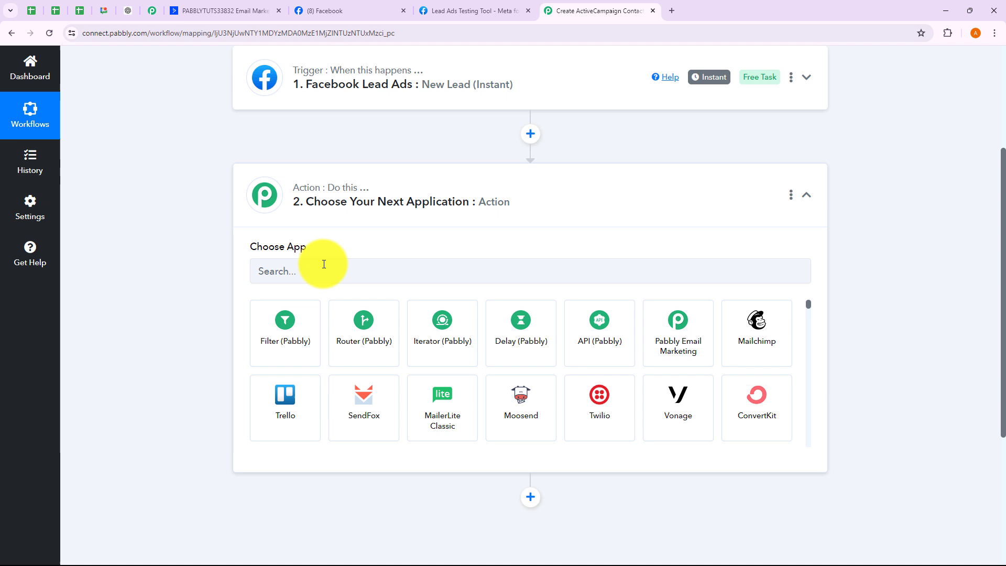
click(323, 264)
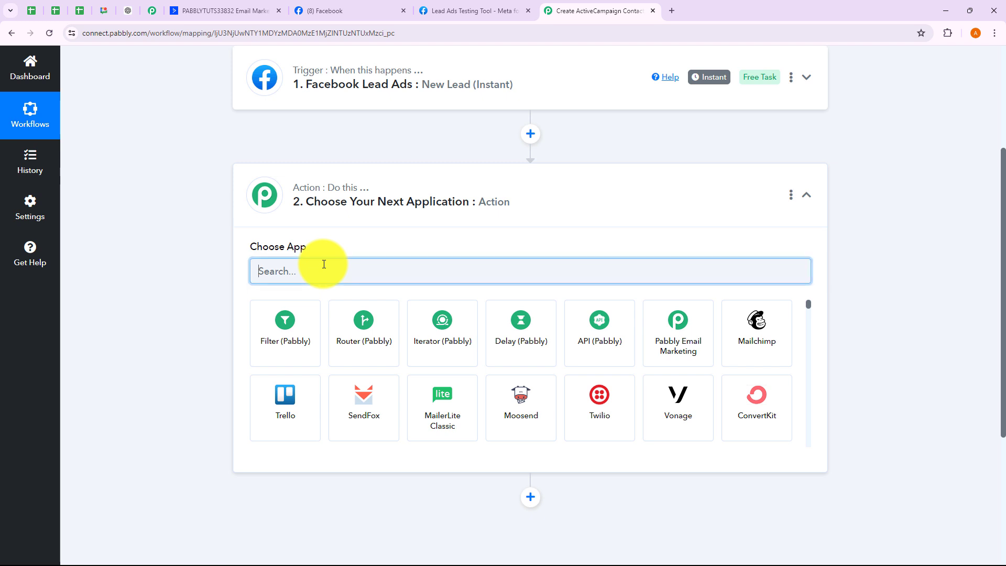
text(Active)
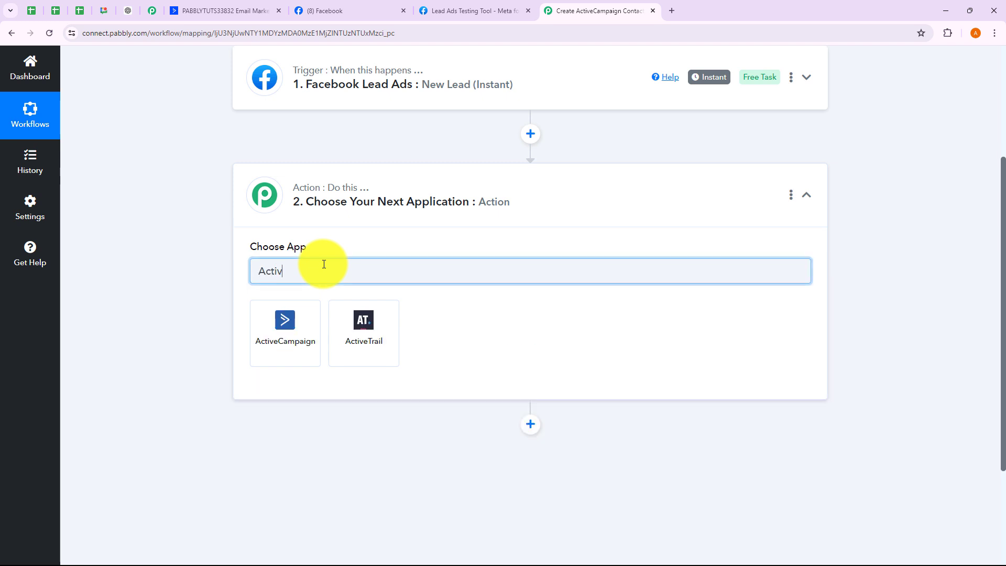
click(300, 315)
click(296, 326)
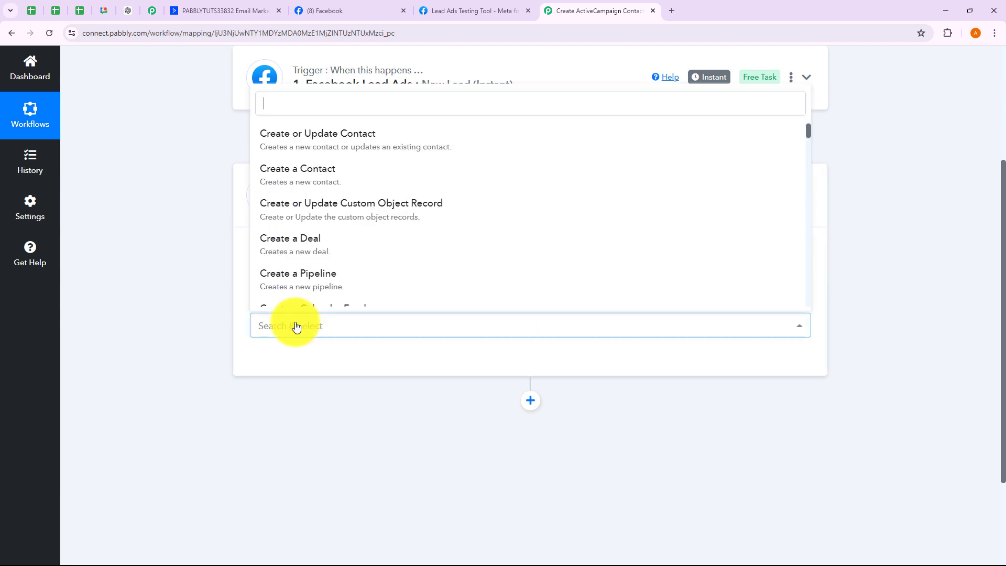
click(298, 185)
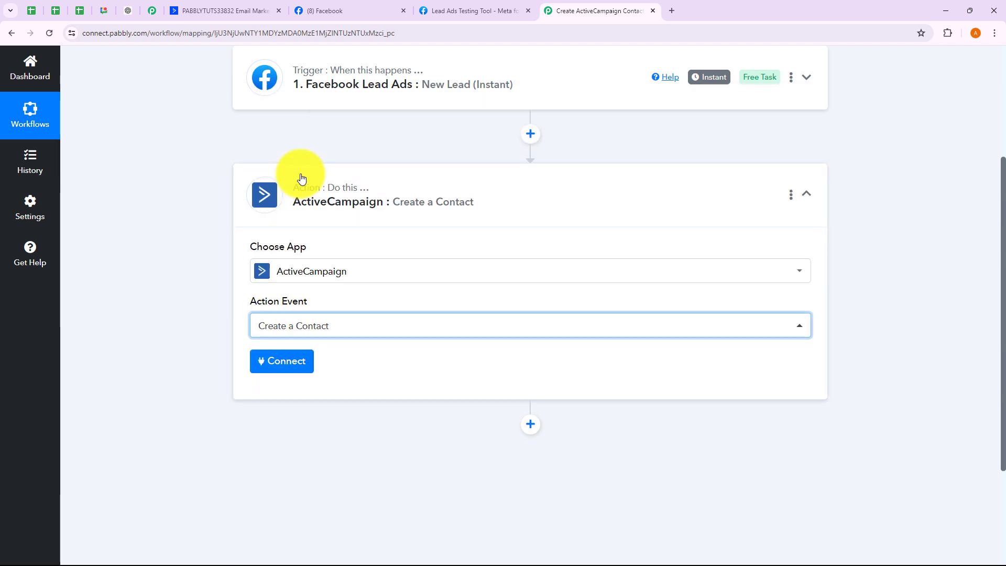
click(300, 367)
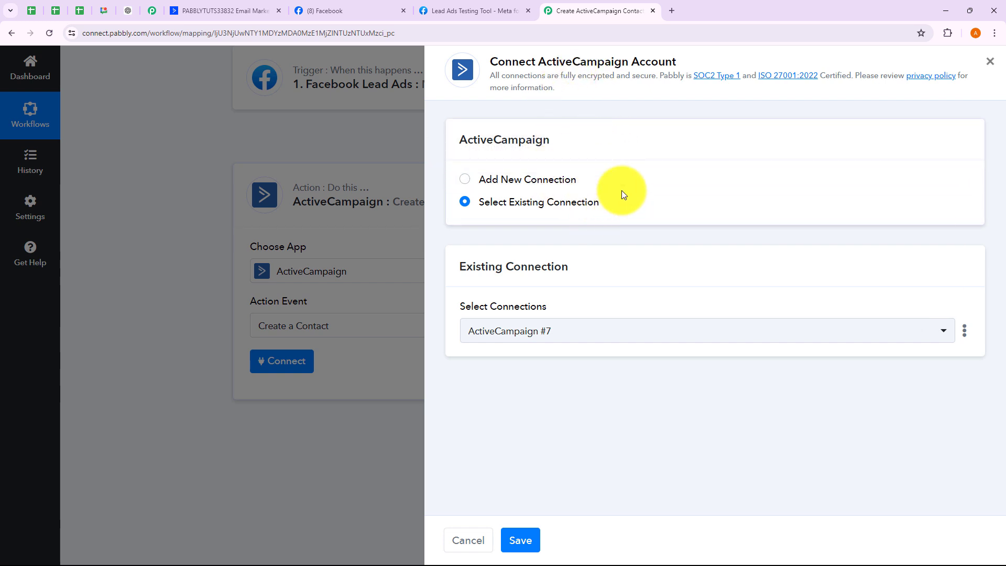
- Choose Add New Connection, scroll to its API Key and URL fields, then switch to ActiveCampaign
click(464, 181)
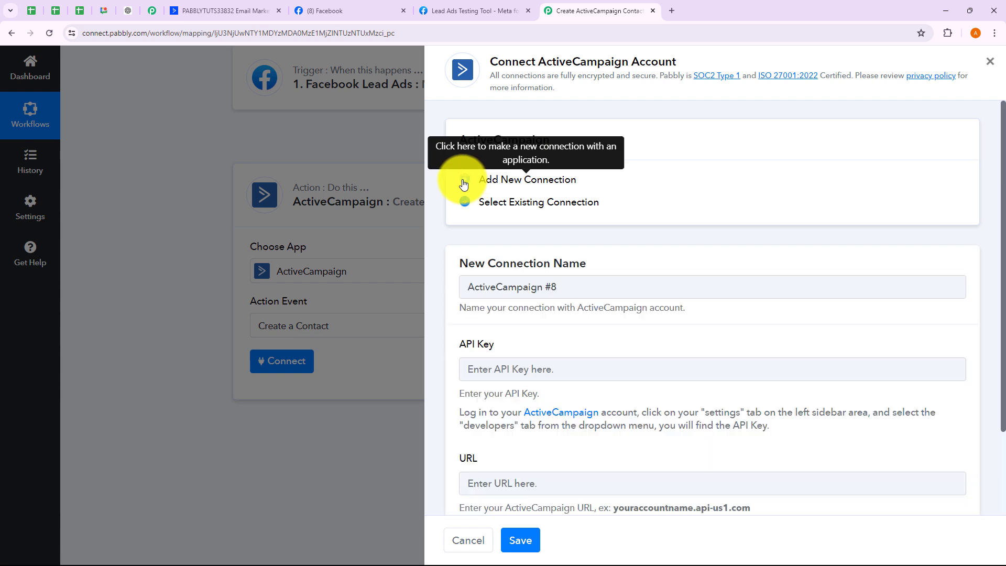
scroll(508, 269, down, 2)
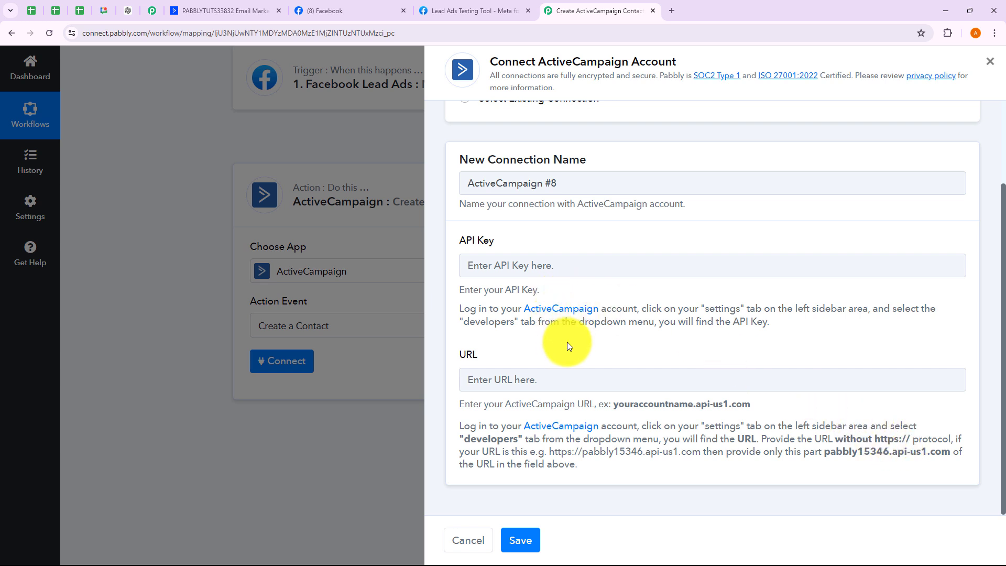
click(224, 10)
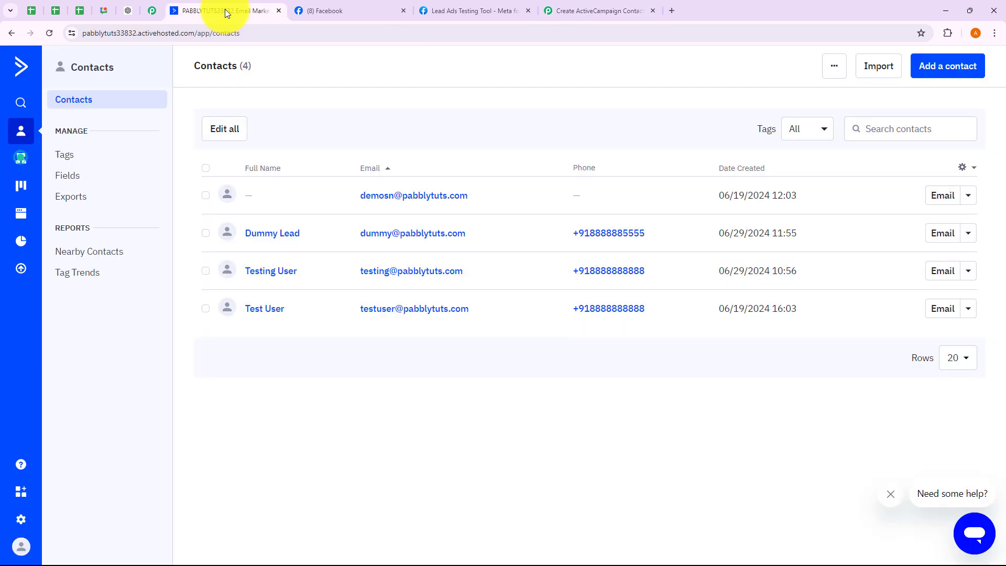
- Go to ActiveCampaign Settings > Developer to view the API Access URL and key
click(22, 518)
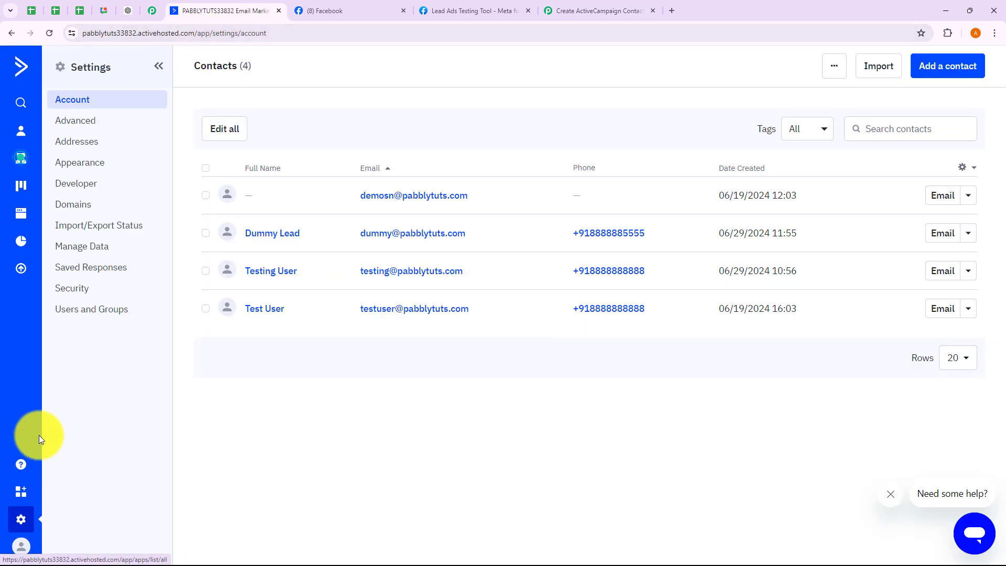
click(99, 187)
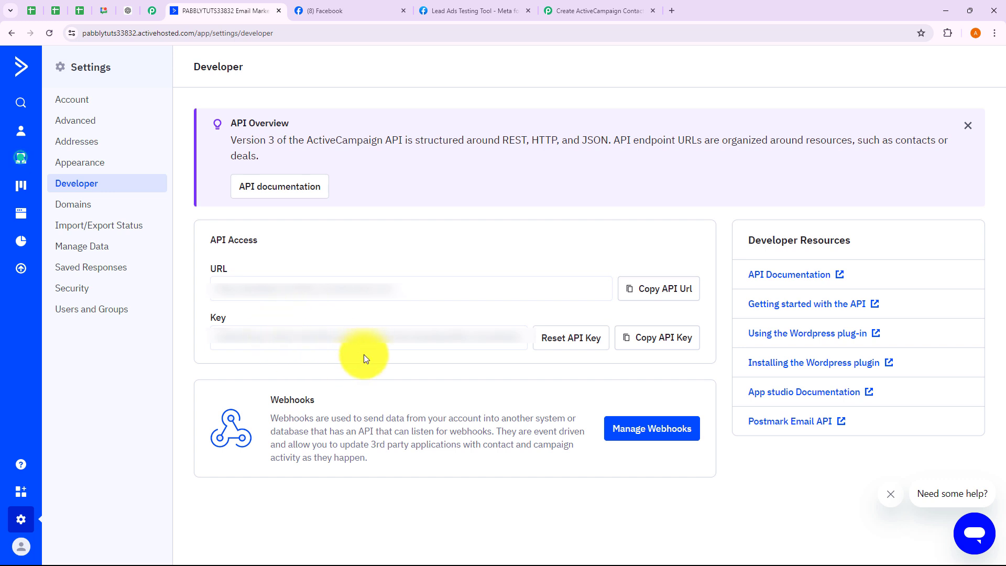
- Copy the ActiveCampaign API key into the connection's API Key field
click(655, 346)
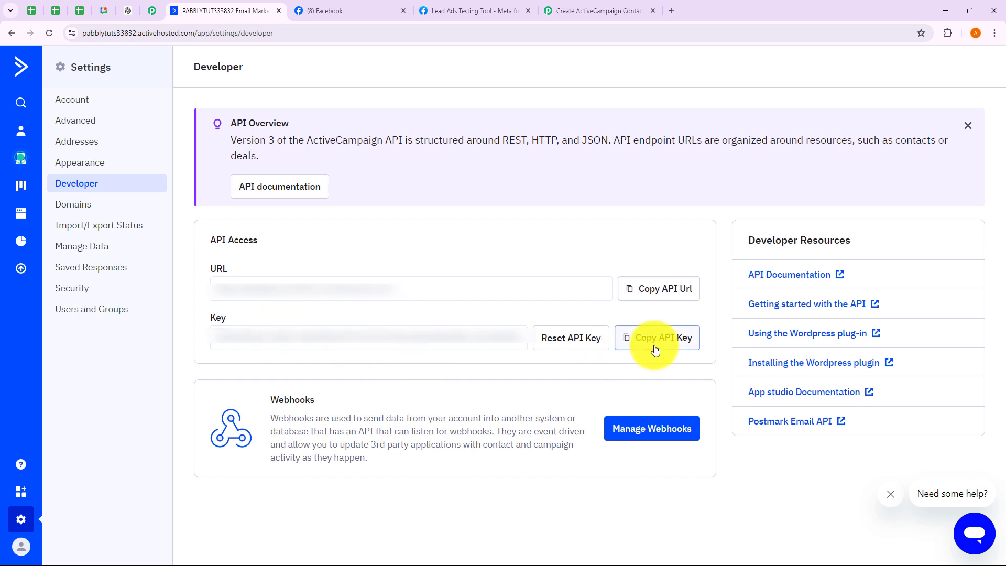
click(583, 11)
click(500, 269)
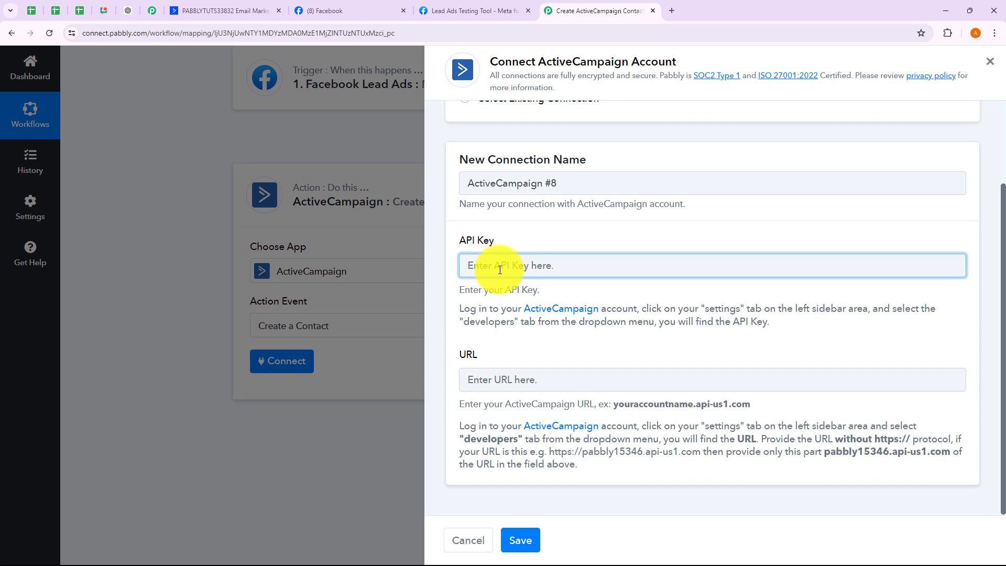
key(ctrl+v)
click(506, 384)
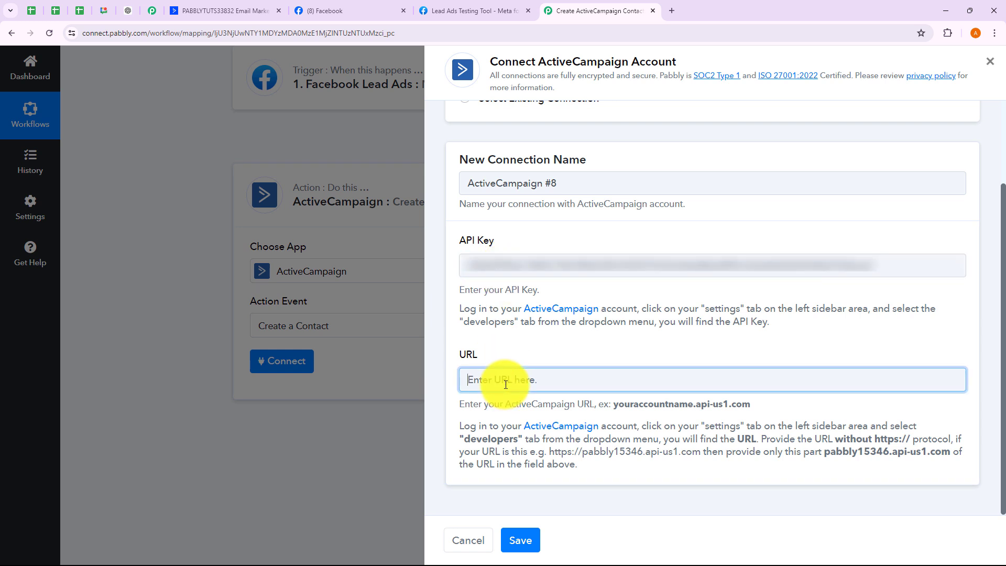
click(251, 17)
drag(407, 278, 299, 287)
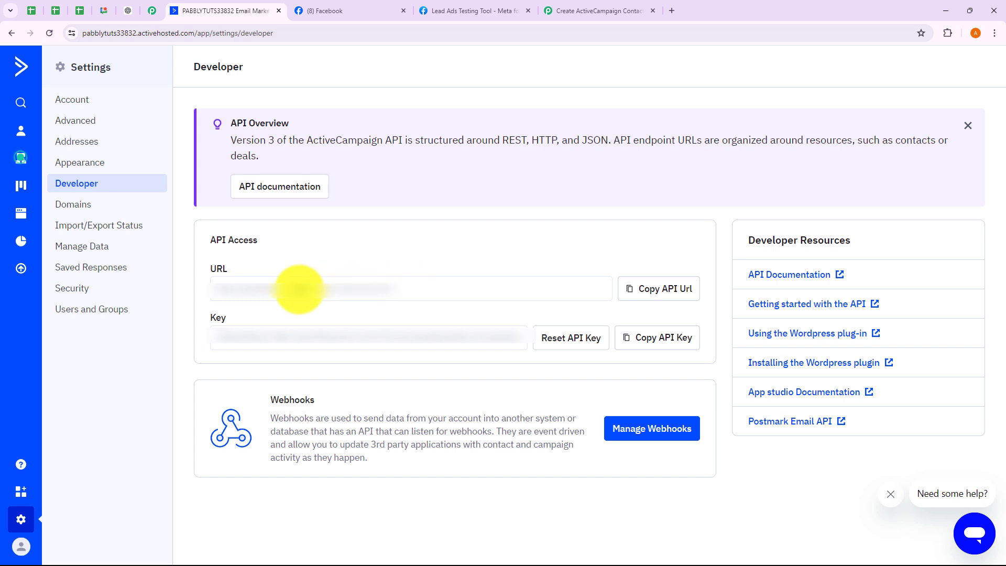
key(ctrl+c)
click(600, 11)
key(ctrl+v)
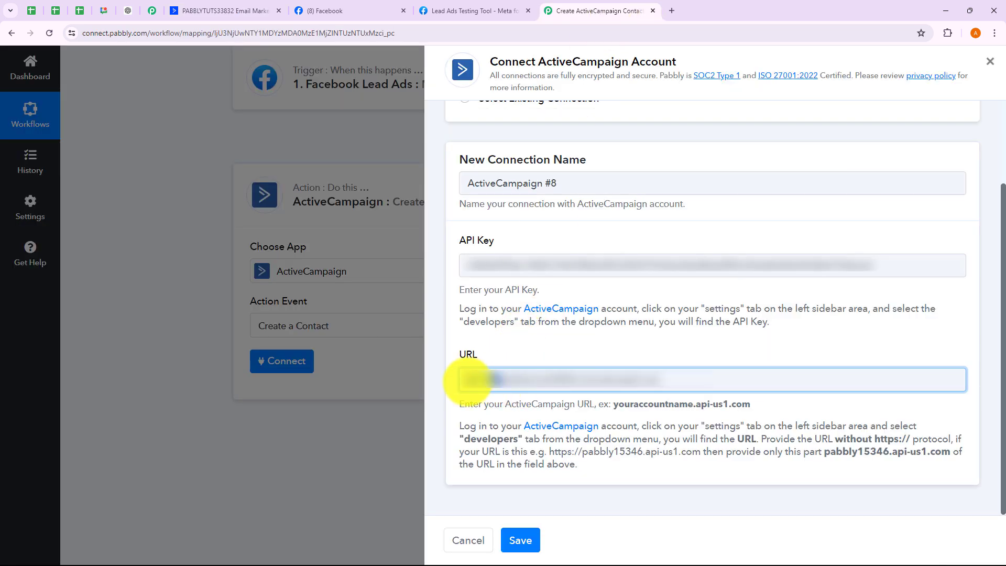
key(BackSpace)
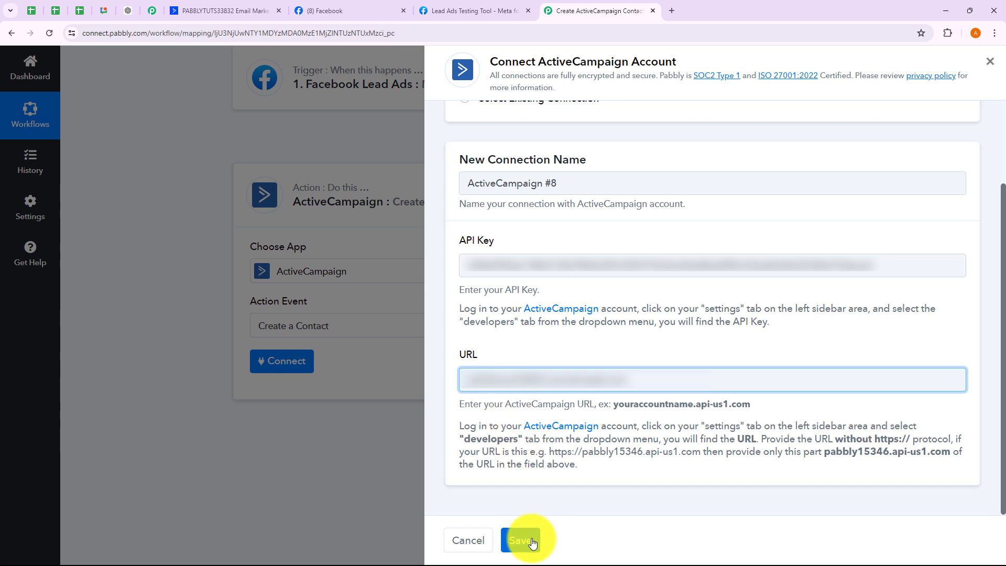
click(533, 542)
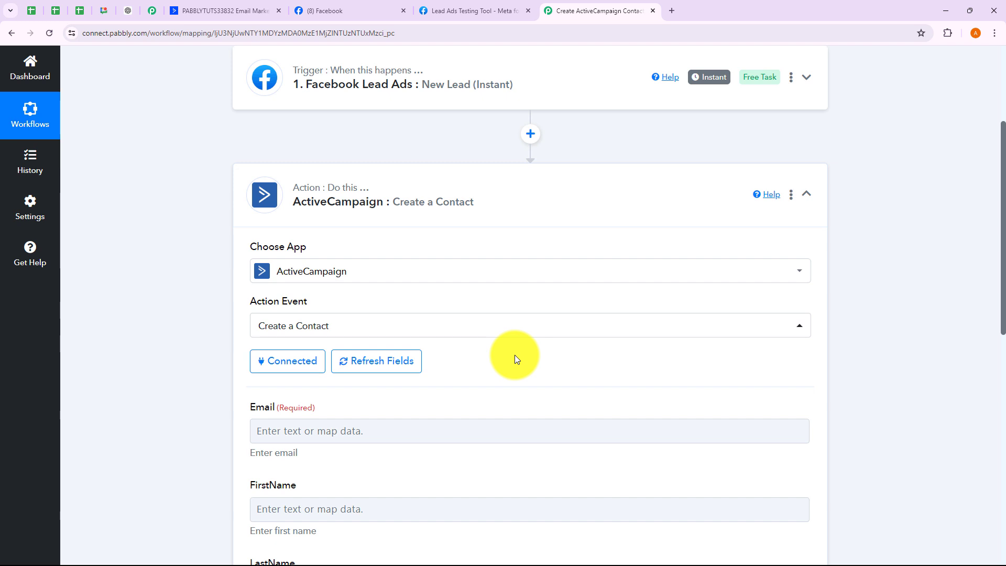
- Map the lead's Res4 Email and Res4 First Name into Email and FirstName
scroll(514, 354, down, 4)
scroll(514, 354, down, 2)
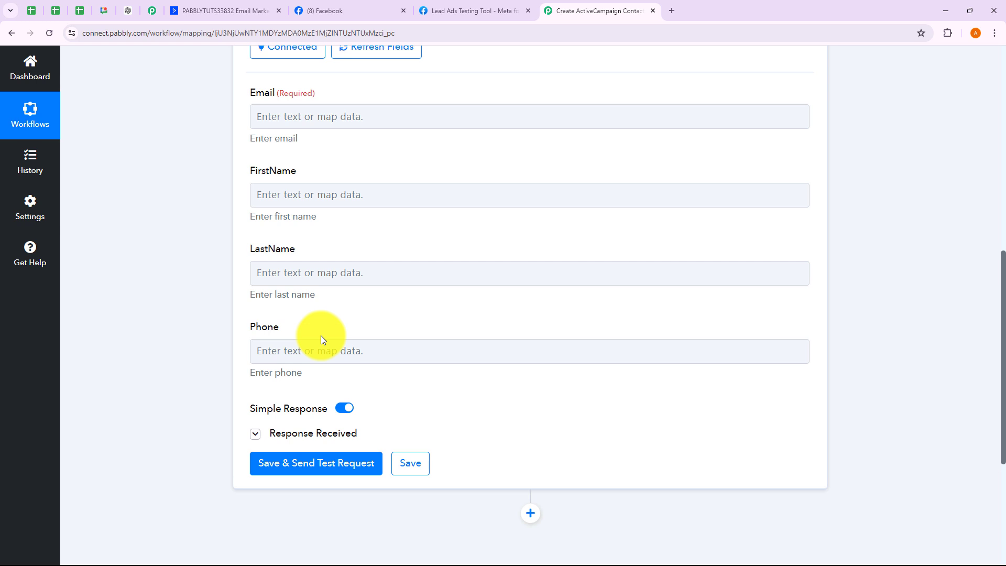
click(283, 114)
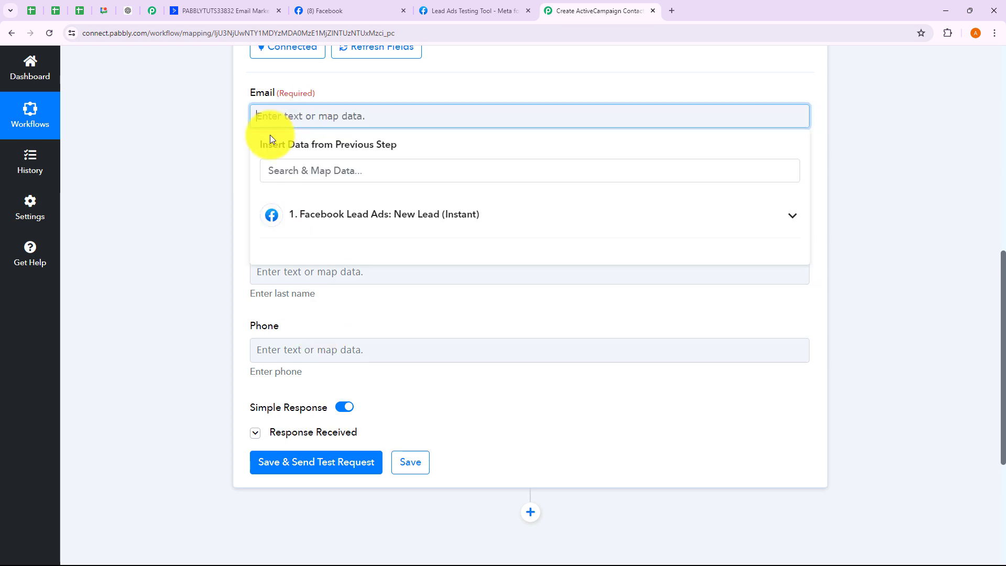
click(326, 215)
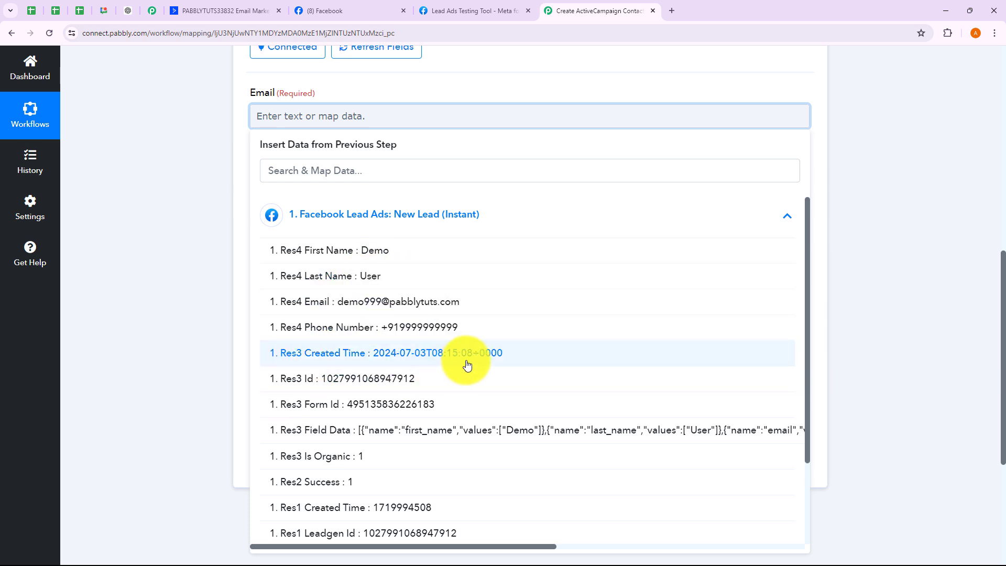
click(401, 304)
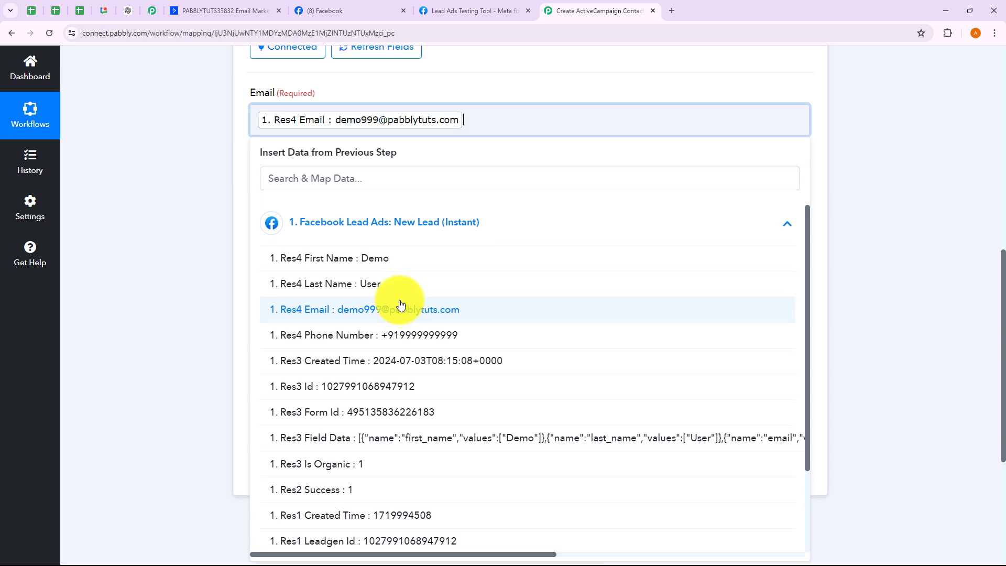
click(217, 167)
click(288, 198)
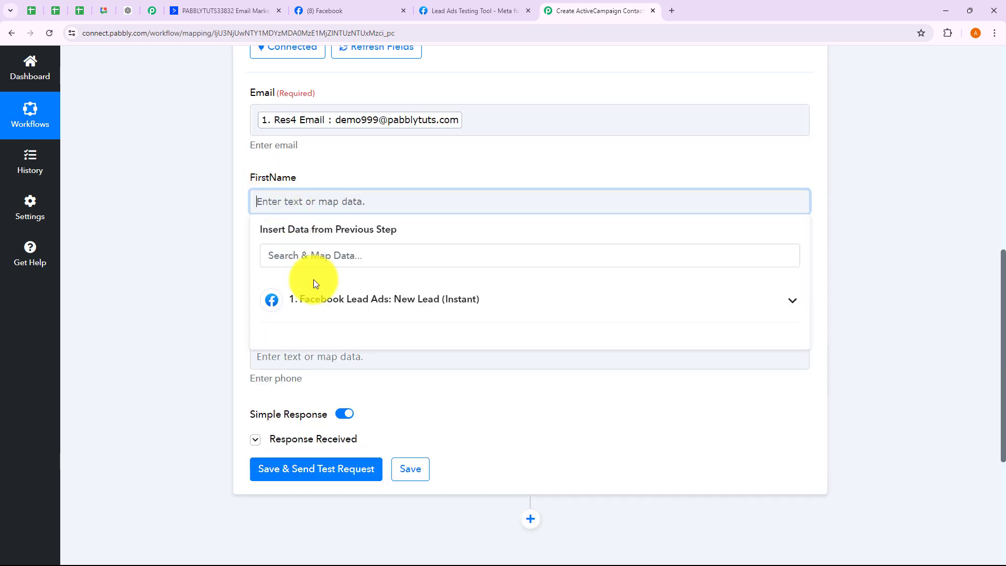
click(313, 285)
click(328, 341)
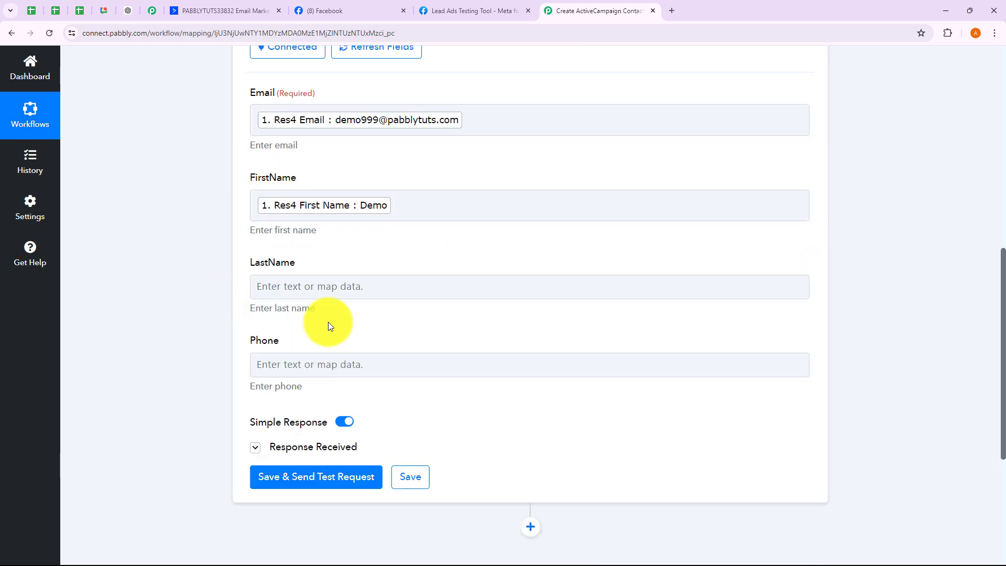
- Map the lead's Res4 Last Name and Res4 Phone Number into LastName and Phone
click(330, 288)
click(361, 390)
click(363, 448)
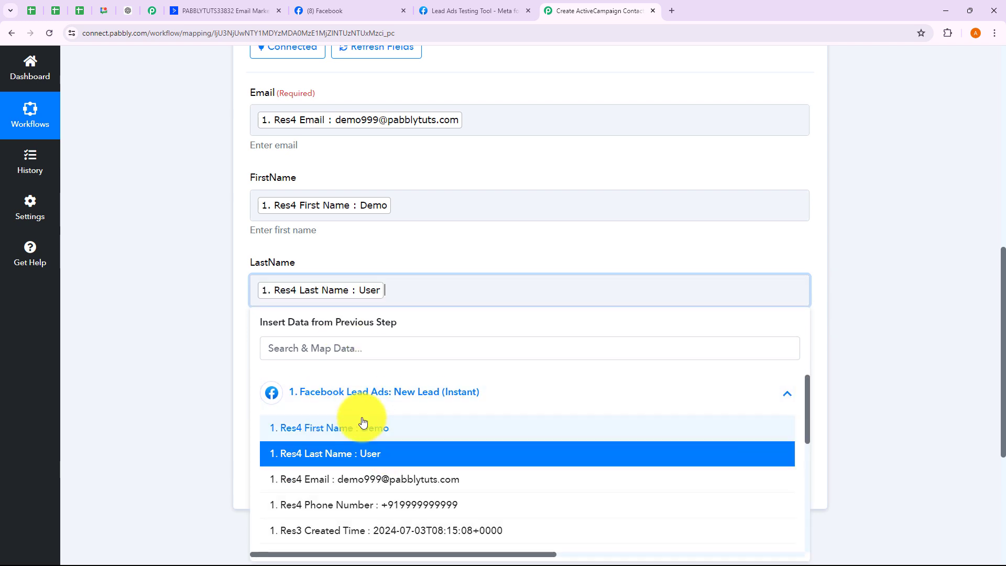
click(231, 337)
scroll(269, 314, down, 1)
click(269, 307)
click(380, 402)
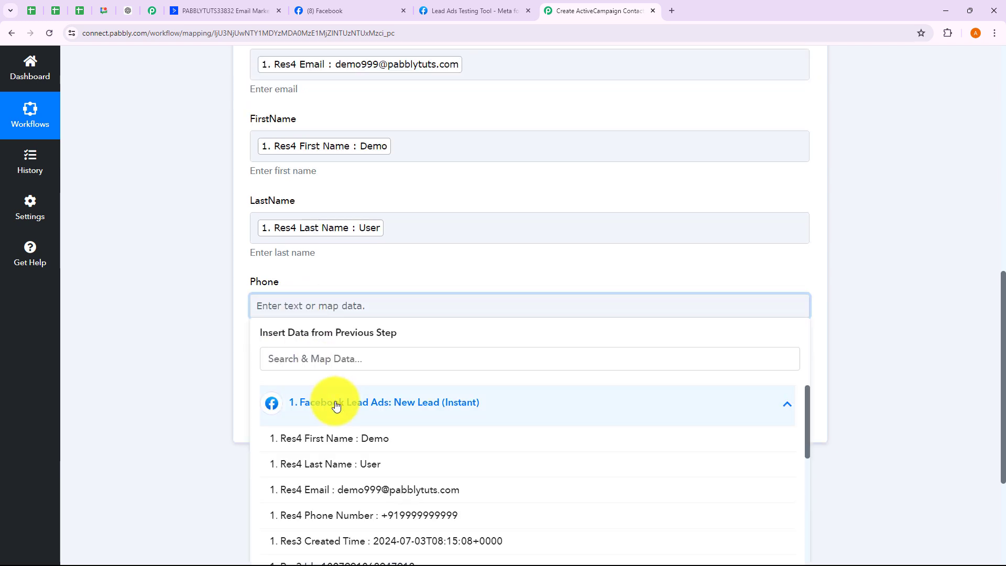
click(385, 515)
click(147, 284)
scroll(146, 284, up, 2)
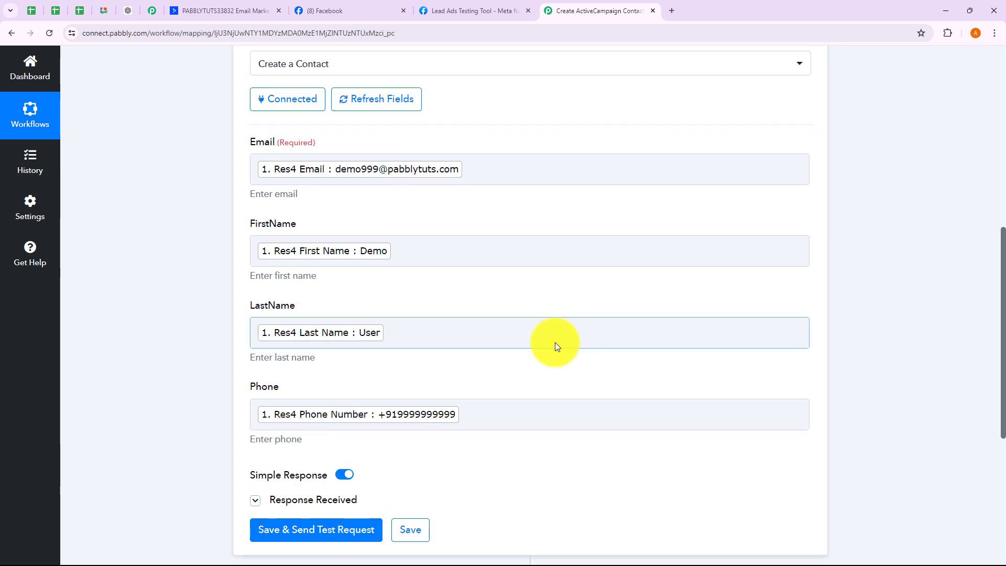
- Save the Create a Contact action and send a test contact to ActiveCampaign
scroll(504, 376, up, 2)
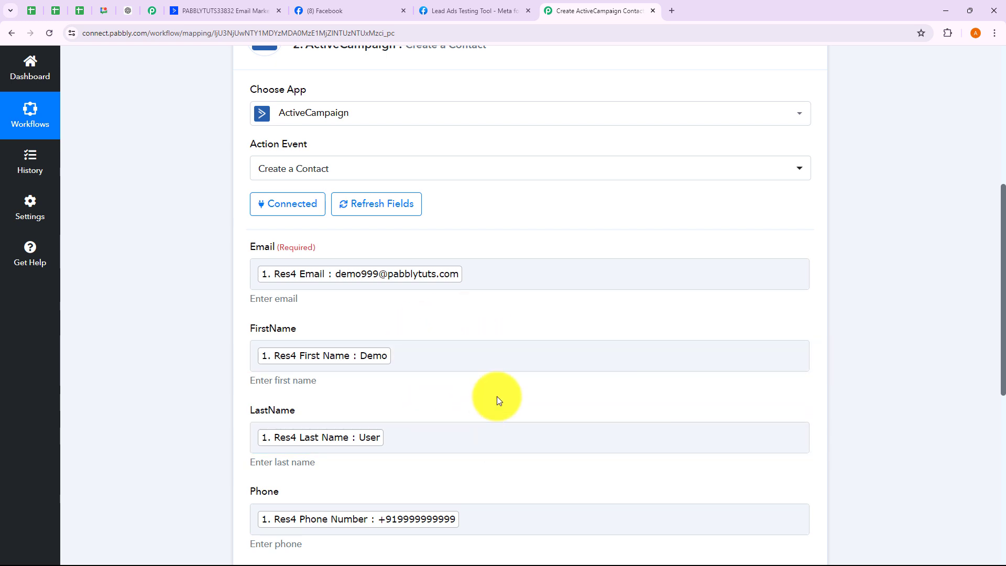
scroll(496, 396, down, 5)
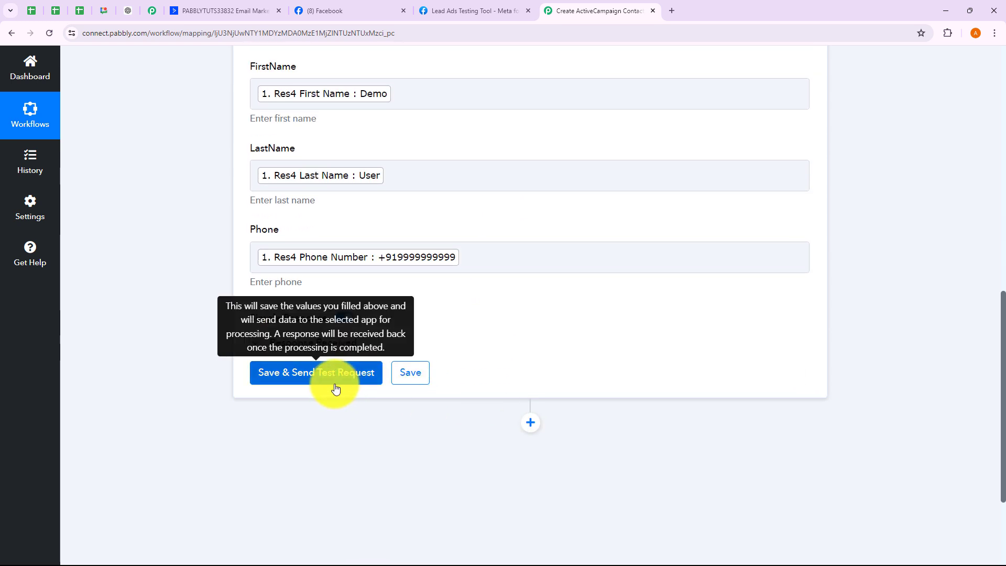
click(336, 388)
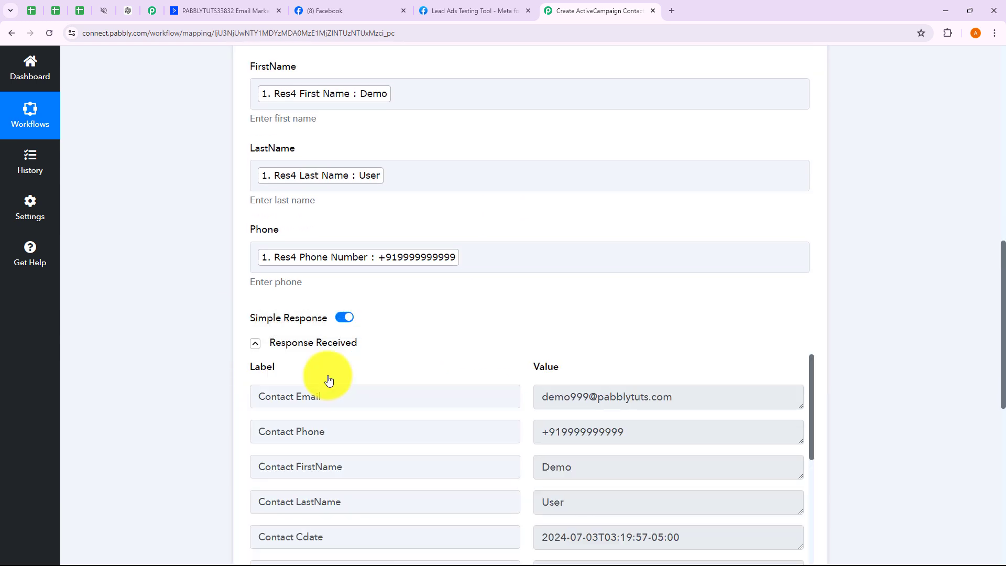
- Review the response with the lead's email, phone and name, then collapse the action step
scroll(631, 314, down, 4)
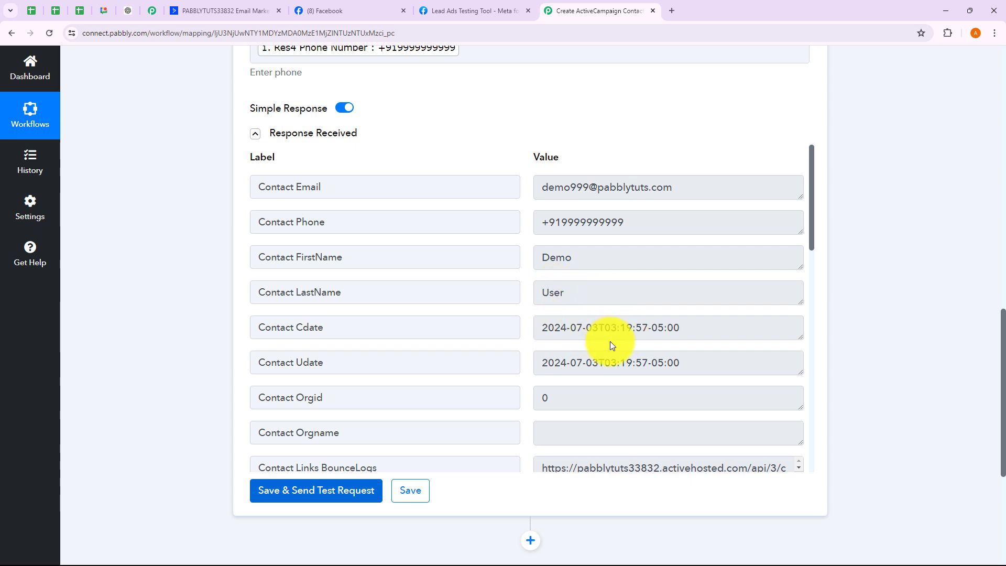
scroll(620, 341, down, 2)
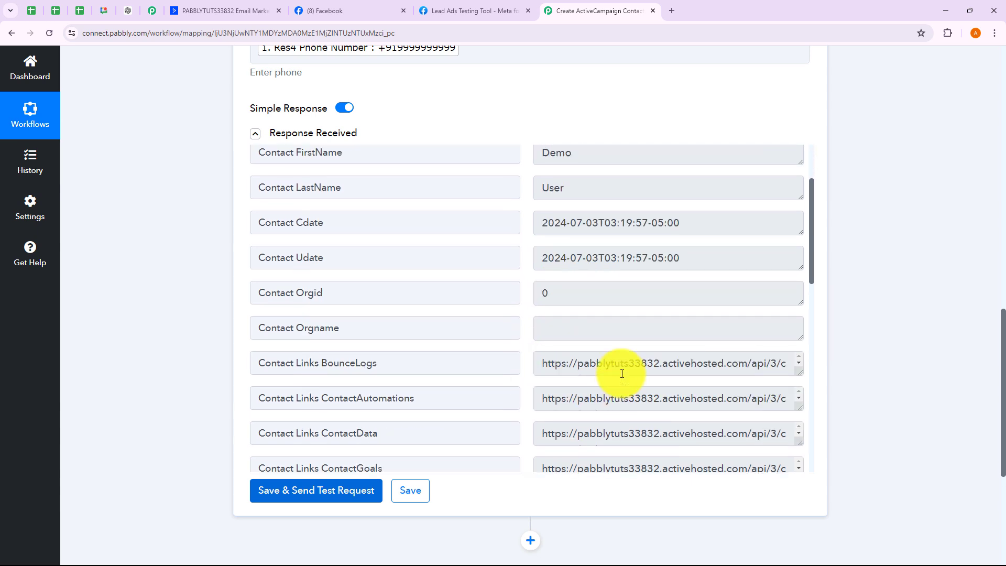
scroll(622, 373, down, 1)
scroll(850, 351, up, 8)
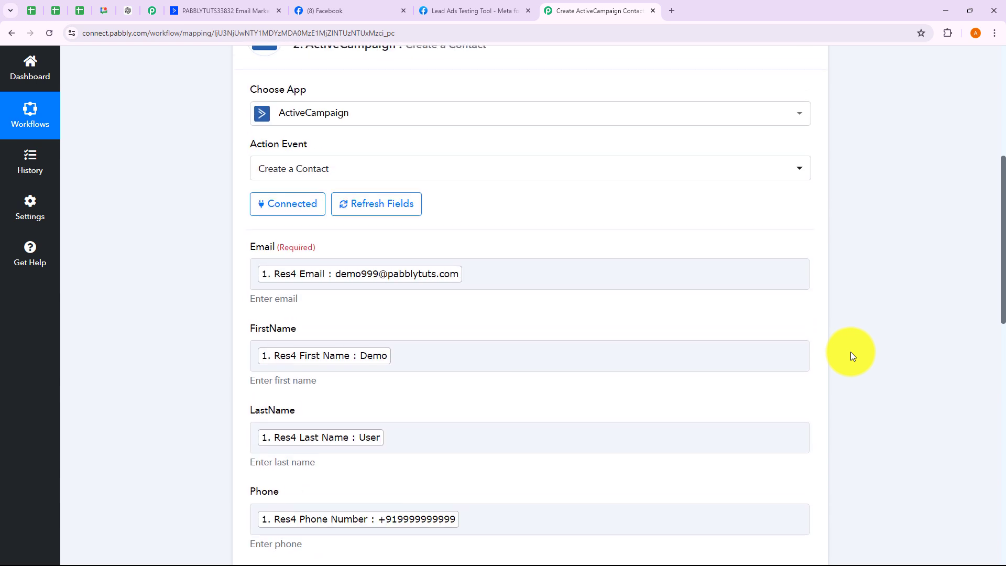
scroll(850, 351, up, 5)
click(597, 309)
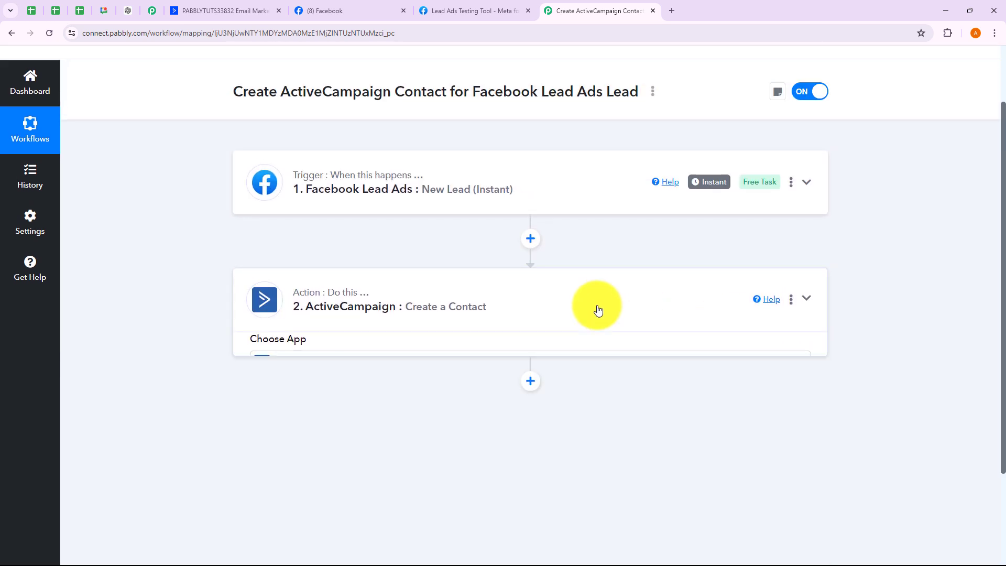
- Reload ActiveCampaign Contacts to find the new Demo row as a fifth contact, then return to Pabbly
scroll(595, 307, up, 3)
click(261, 18)
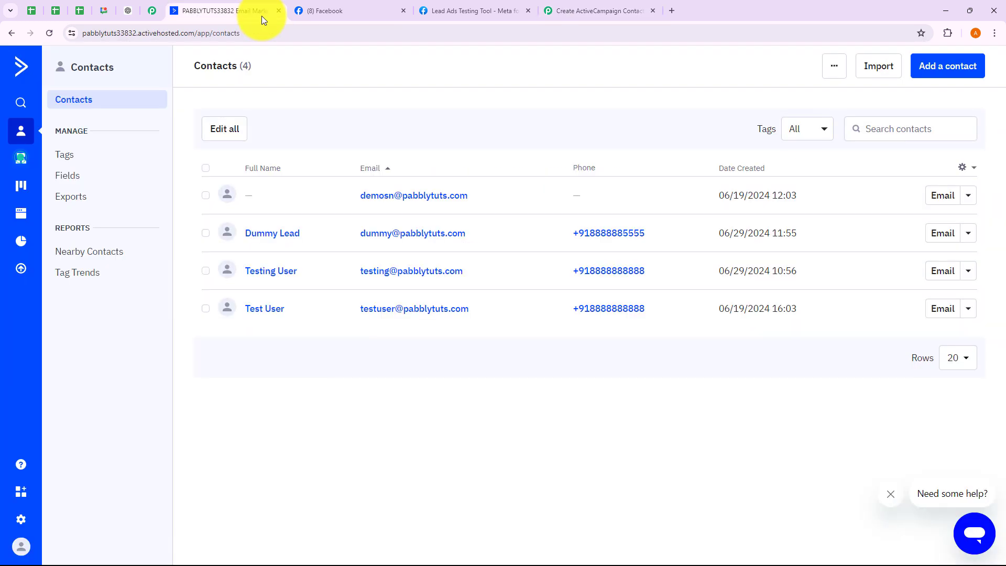
click(45, 39)
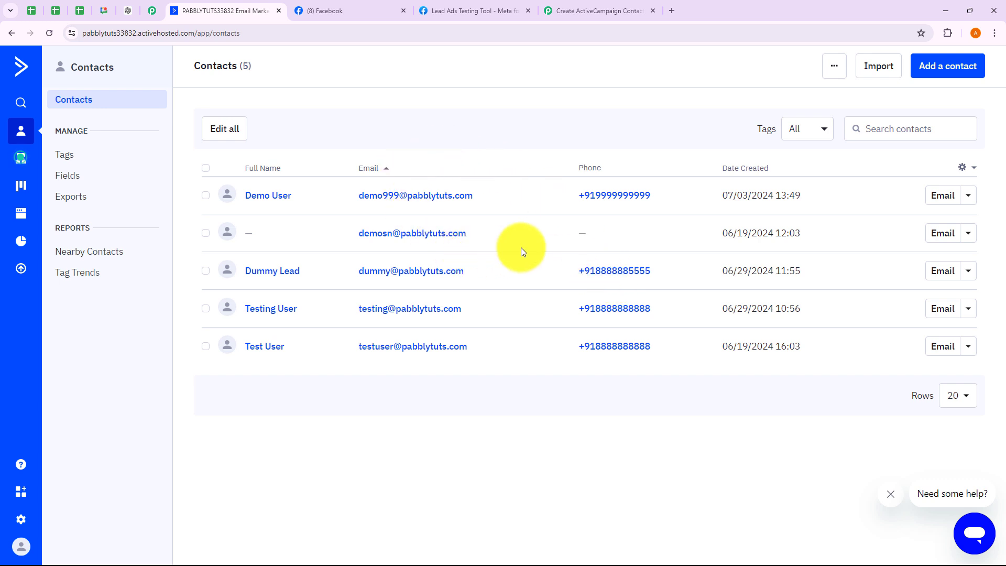
click(583, 15)
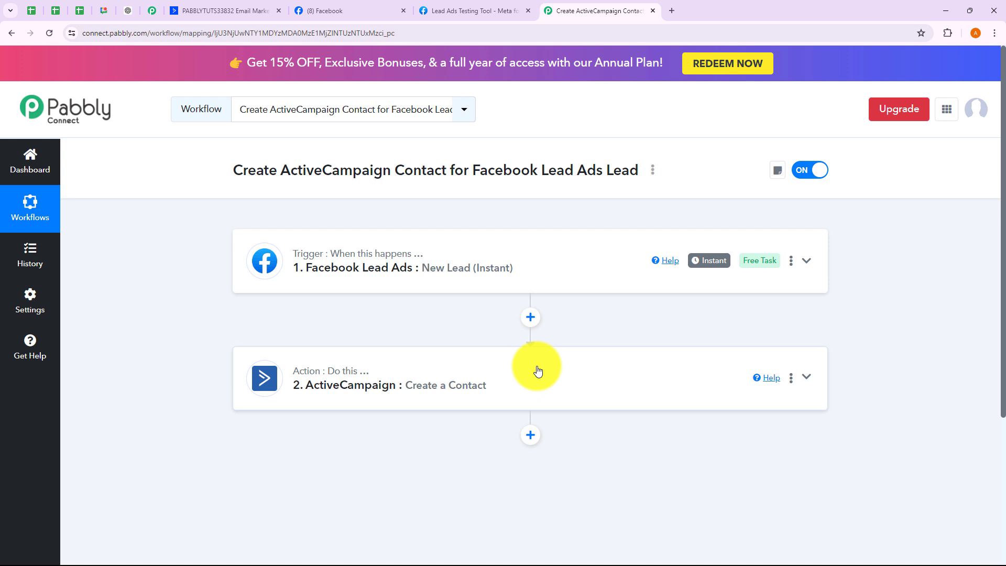
- Delete the existing test lead in the Lead Ads Testing Tool
click(476, 9)
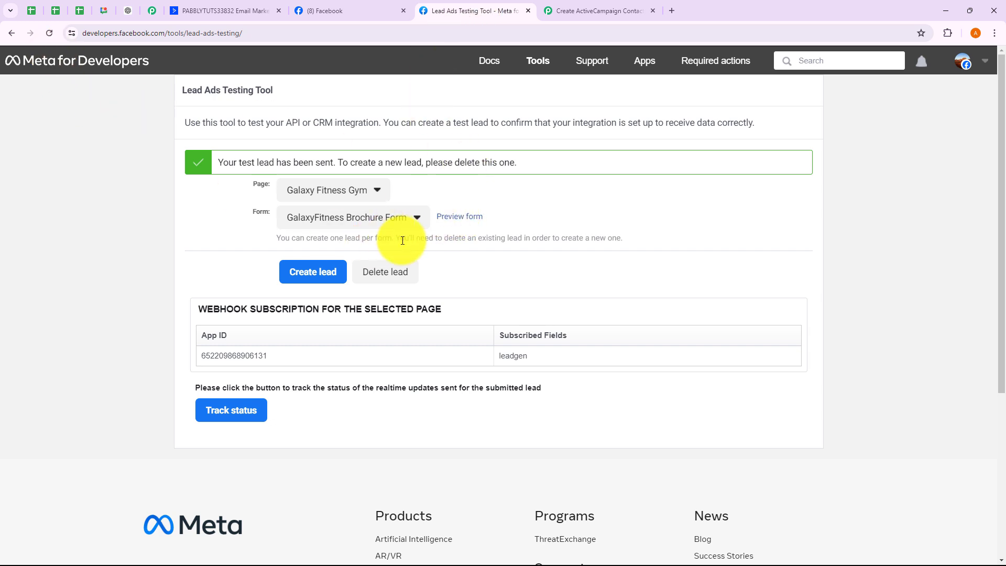
click(397, 277)
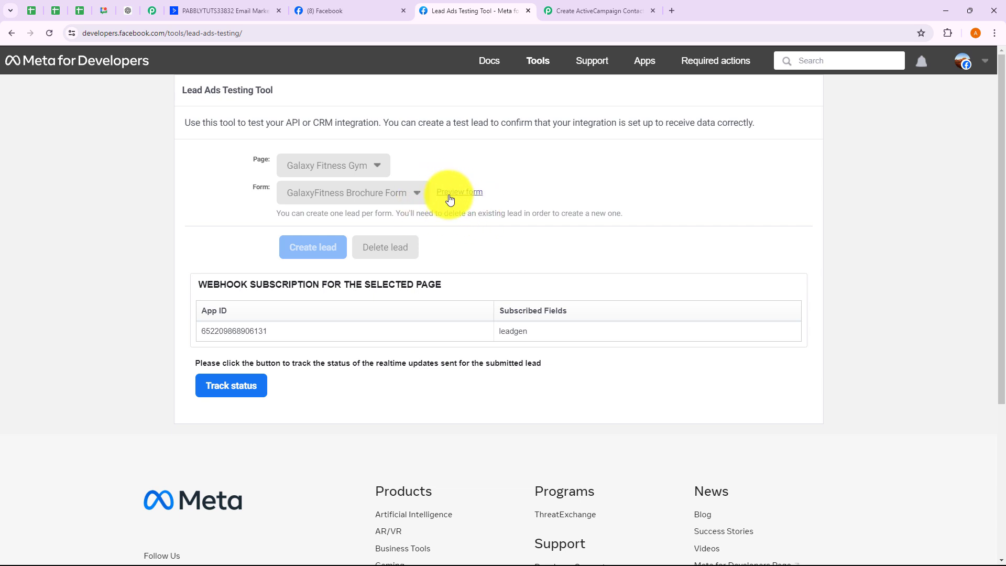
click(256, 12)
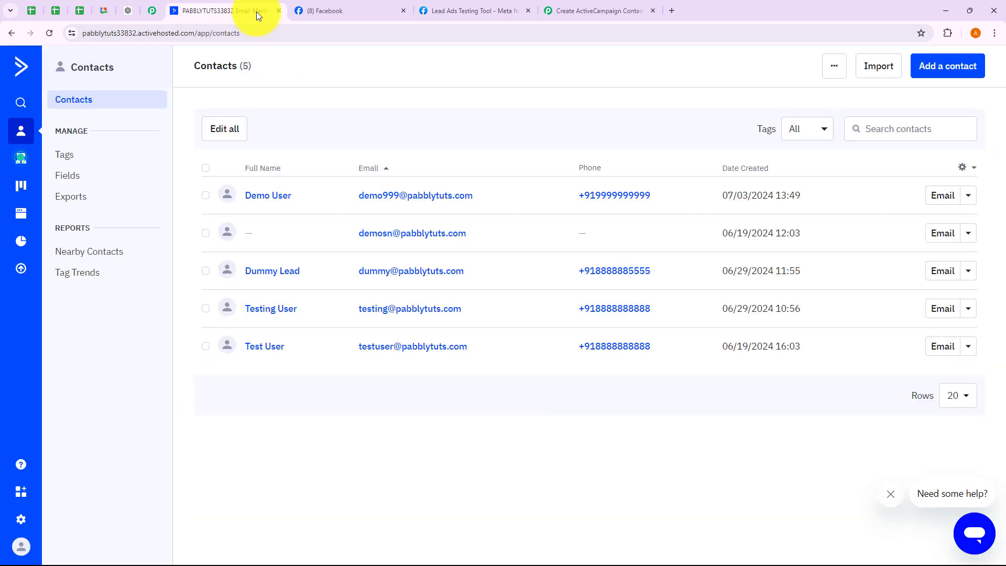
click(444, 12)
- Preview the lead form and fill in the test lead's first name, last name and email
click(462, 220)
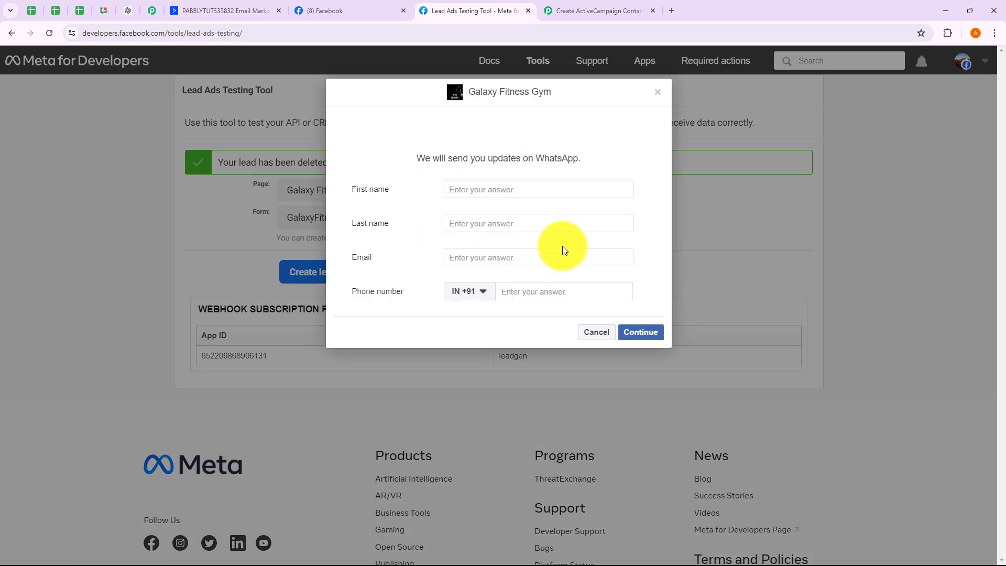
click(463, 190)
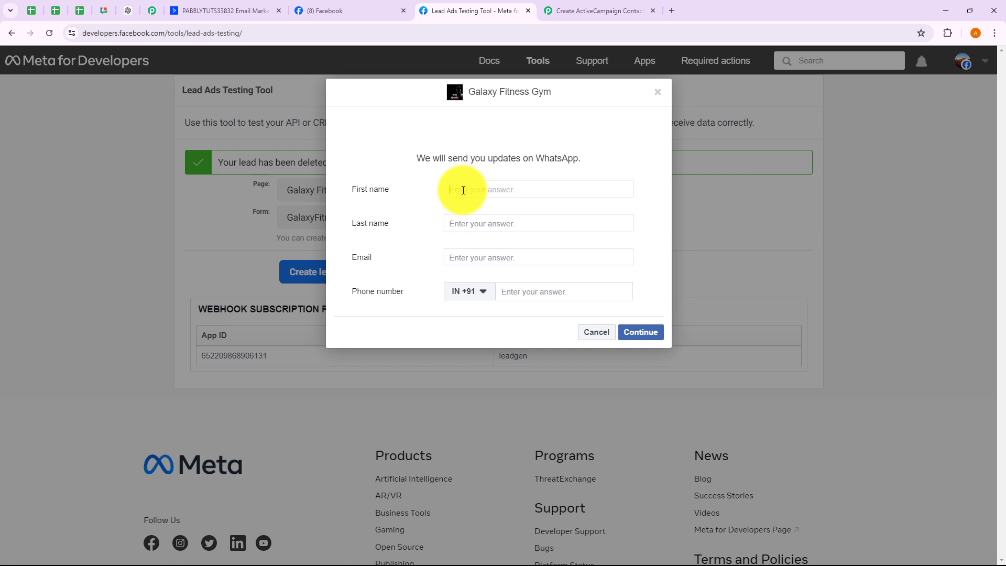
text(John)
click(460, 221)
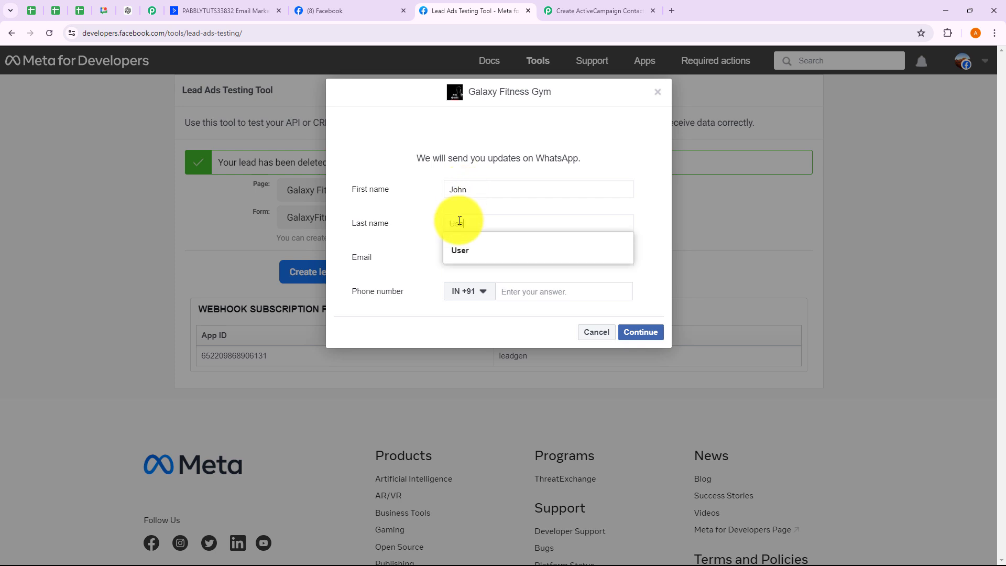
click(466, 250)
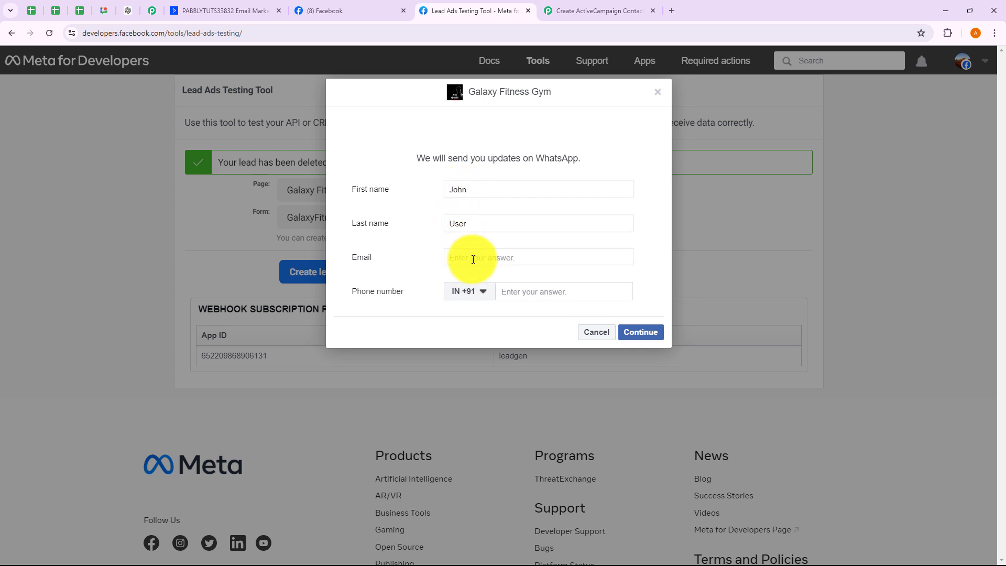
click(473, 259)
- Add the lead's phone number, submit the test lead, and close the confirmation
click(525, 290)
text(99999 99991)
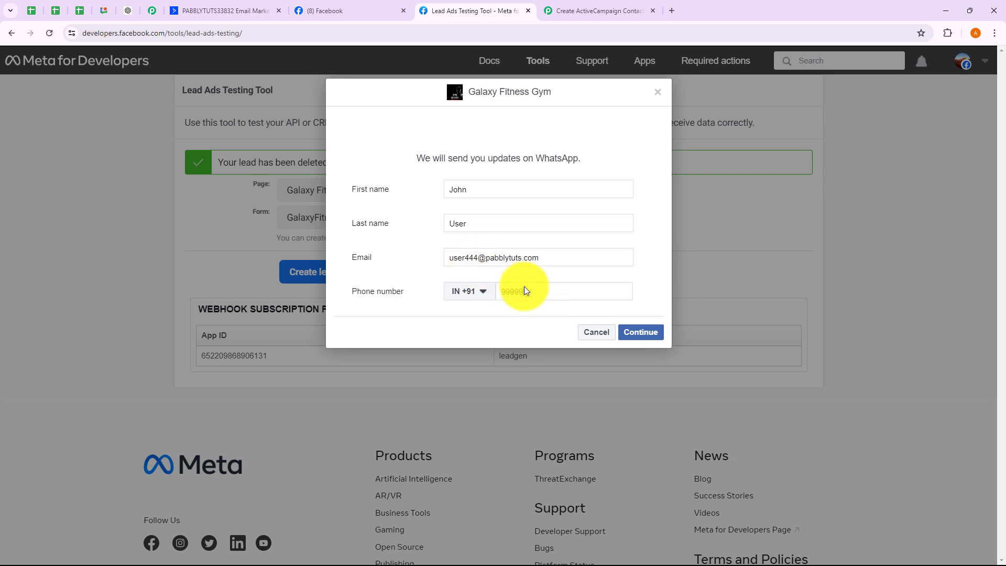
click(636, 332)
click(640, 262)
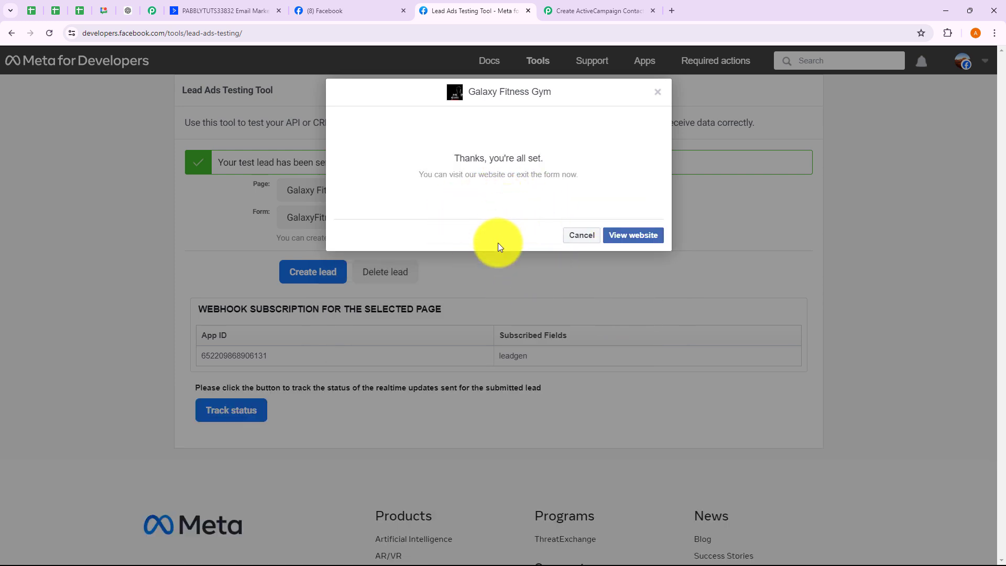
click(658, 94)
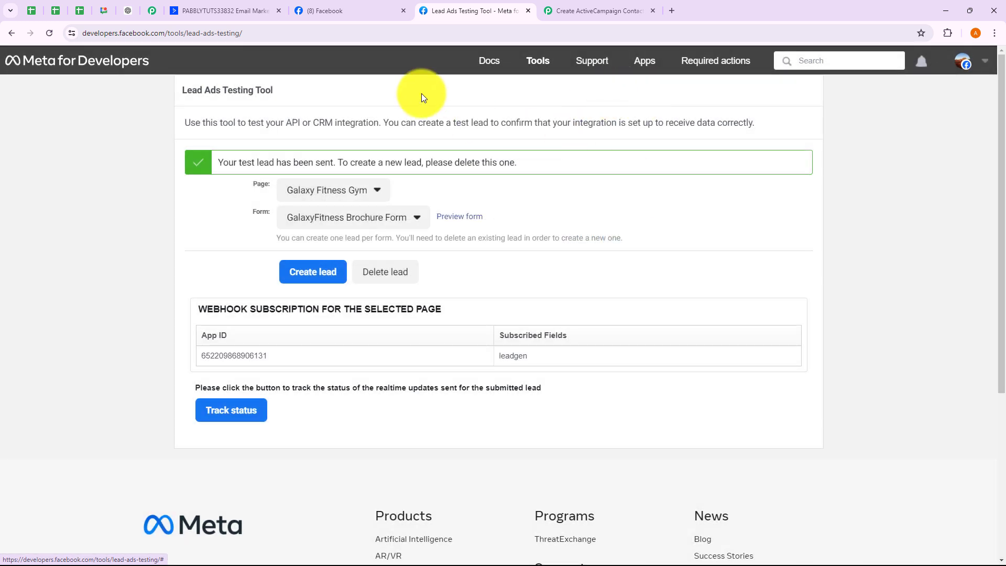
click(234, 8)
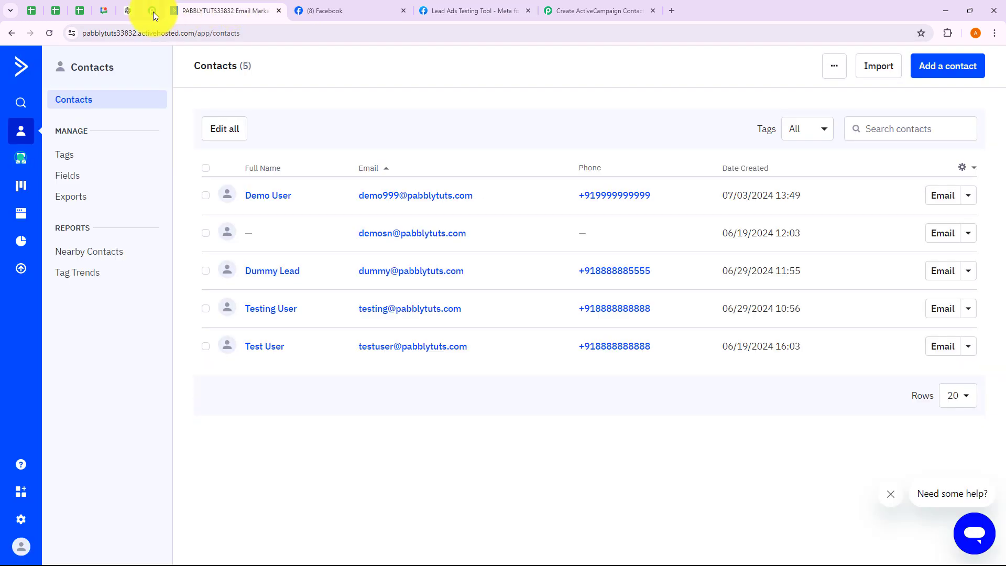
- Reload ActiveCampaign Contacts to see the new lead as the sixth contact, then return to Pabbly
click(49, 33)
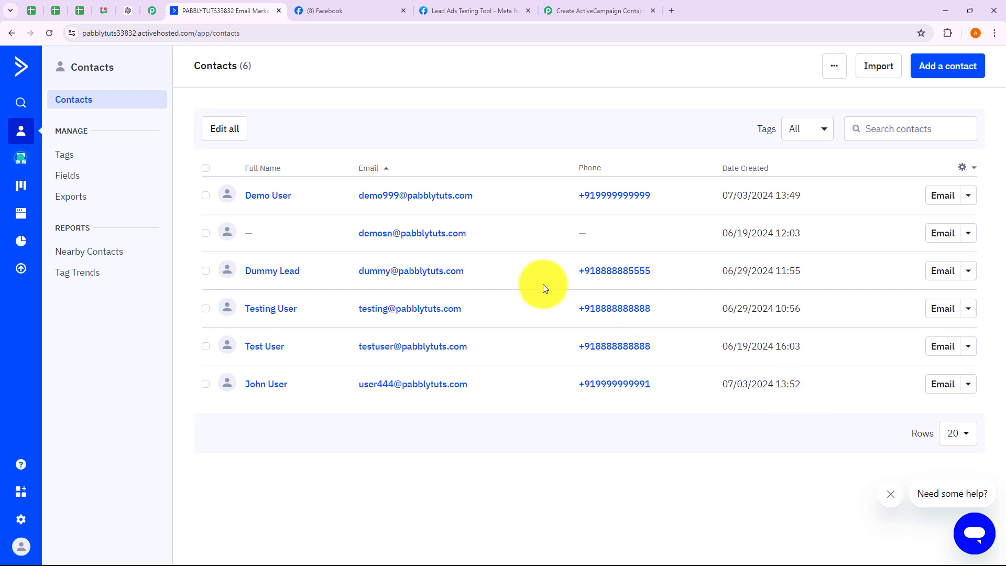
click(580, 15)
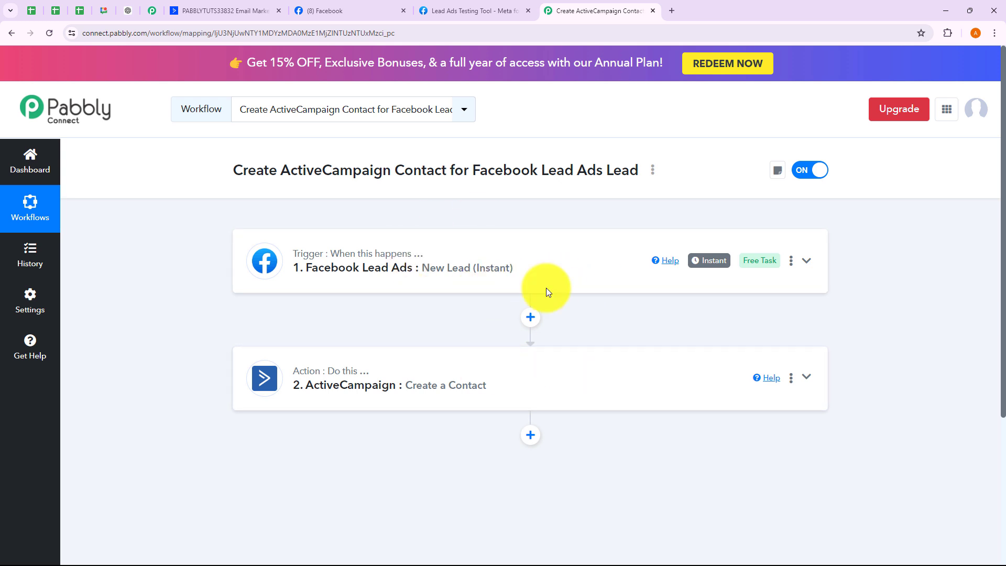
click(653, 170)
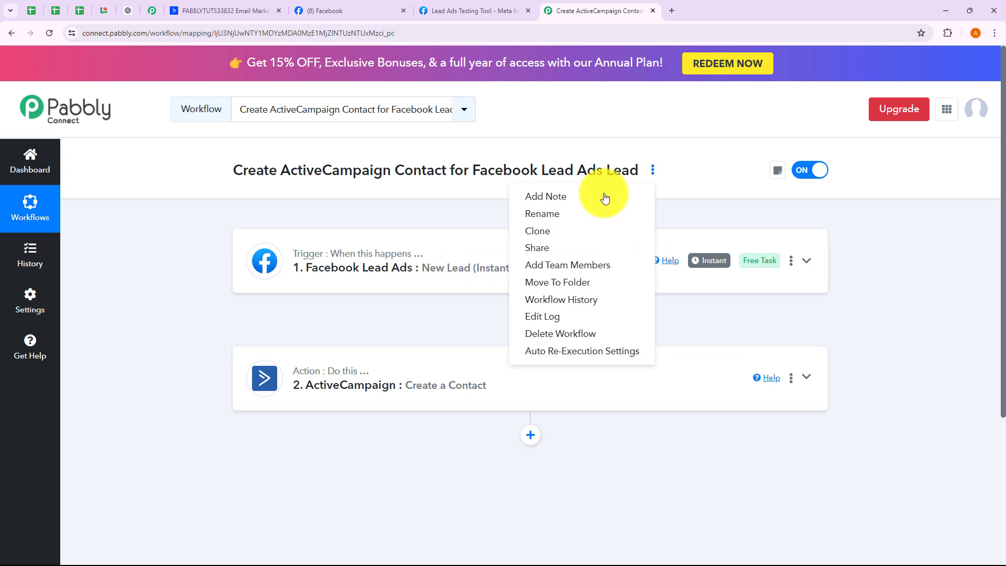
click(550, 248)
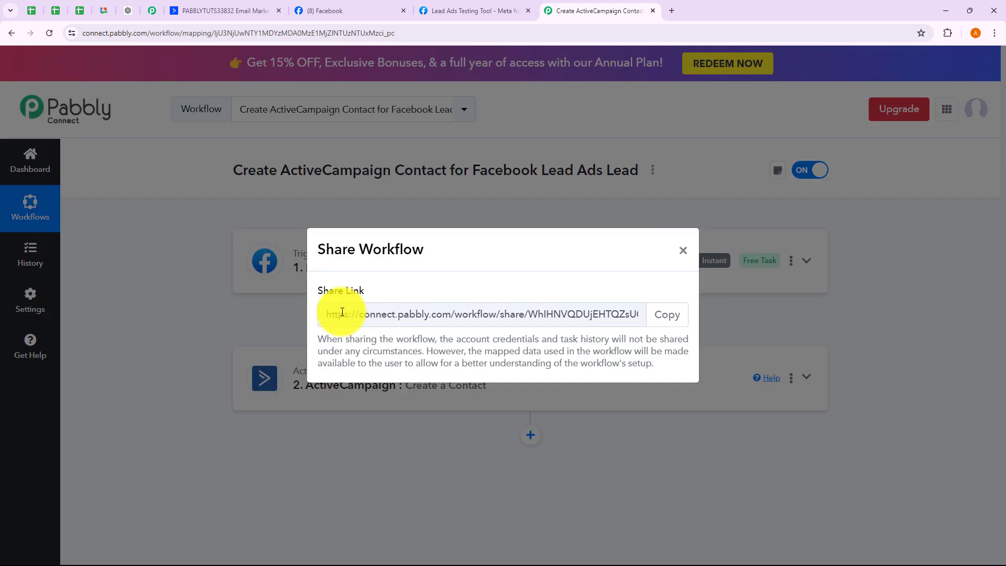
drag(342, 312, 635, 314)
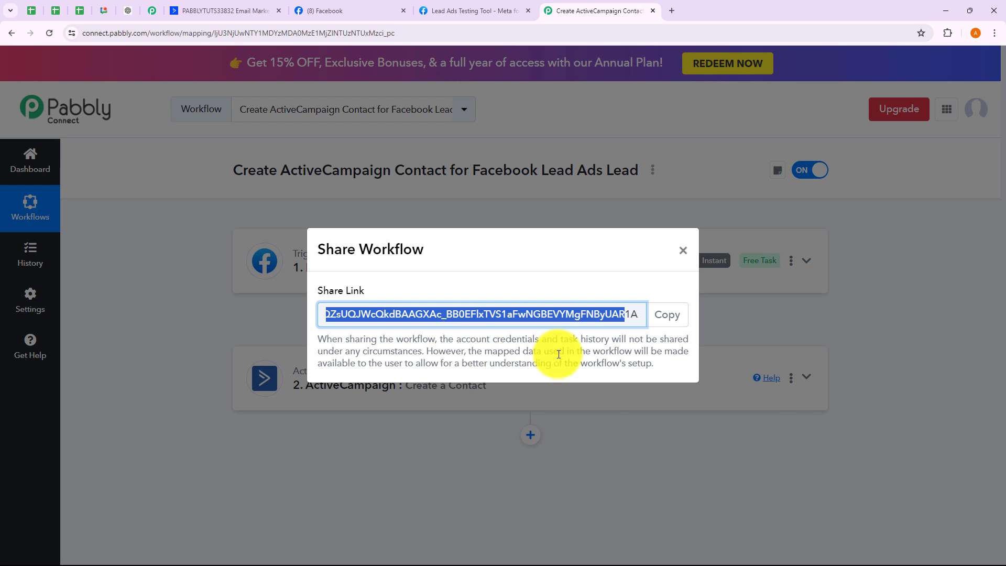
click(688, 256)
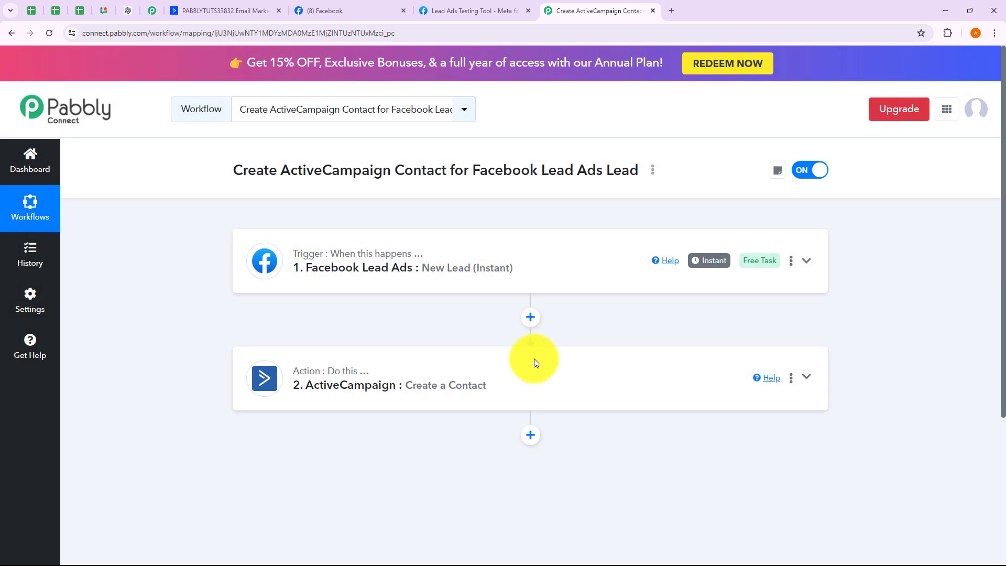